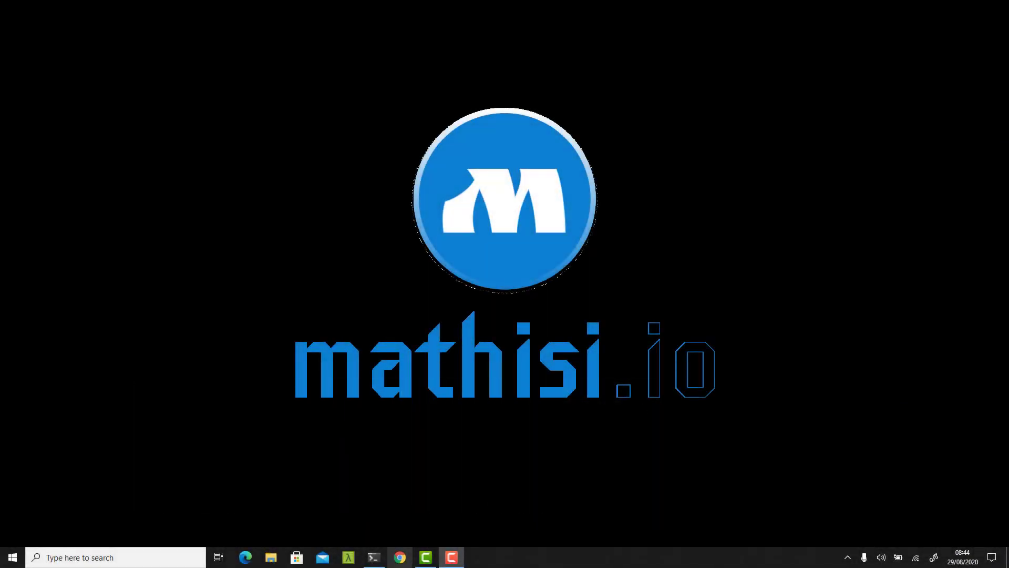
Enter BK at the Telnet session's ACTION prompt to reach the jsh t24 prompt.
{"action": "left_click", "coordinate": [374, 558]}
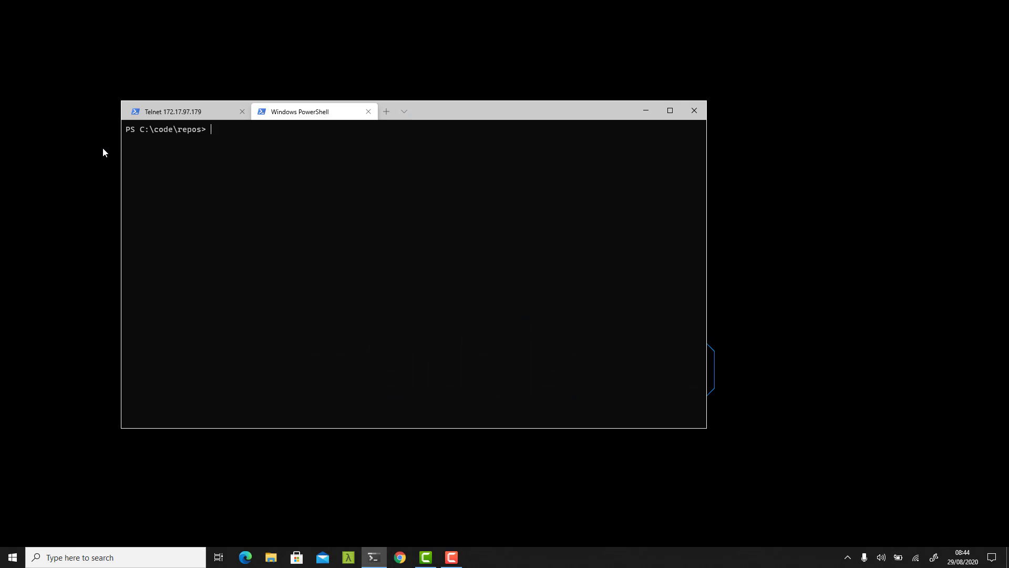
{"action": "left_click", "coordinate": [170, 111]}
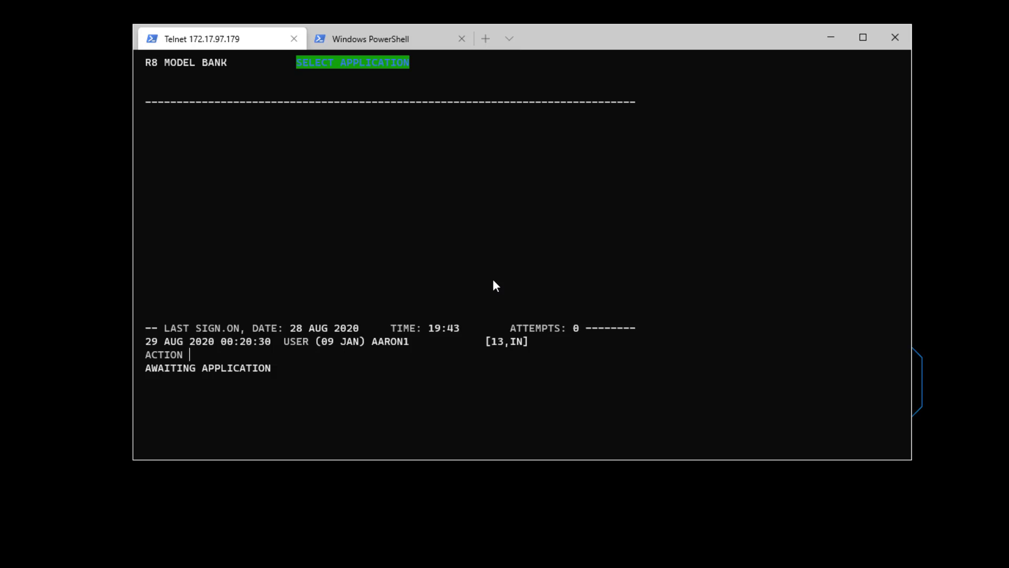
{"action": "type", "text": "BK"}
{"action": "key", "text": "Return"}
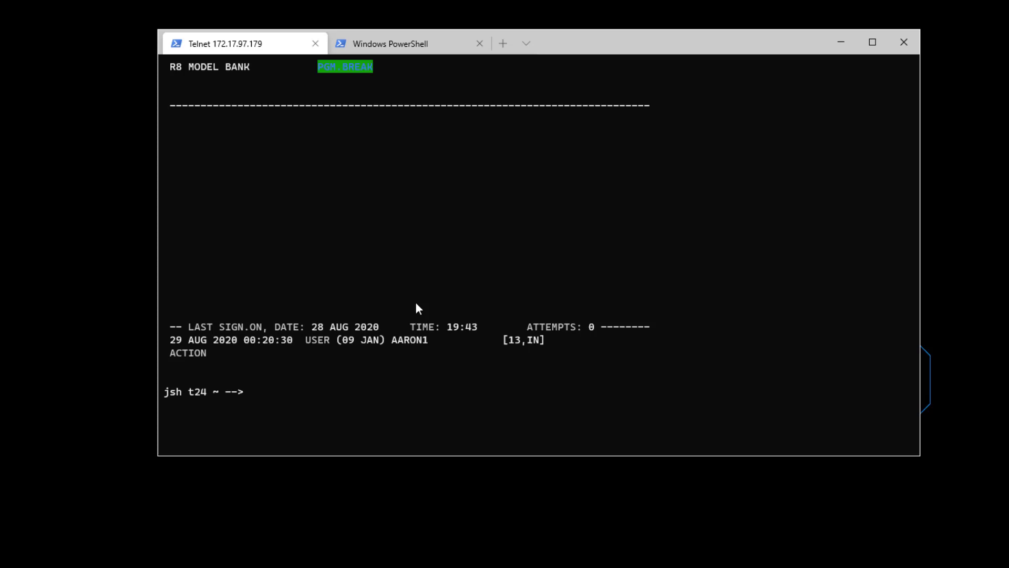
In PowerShell, make and enter a t24 folder, then open it with code.
{"action": "left_click", "coordinate": [390, 44]}
{"action": "type", "text": "mkdir "}
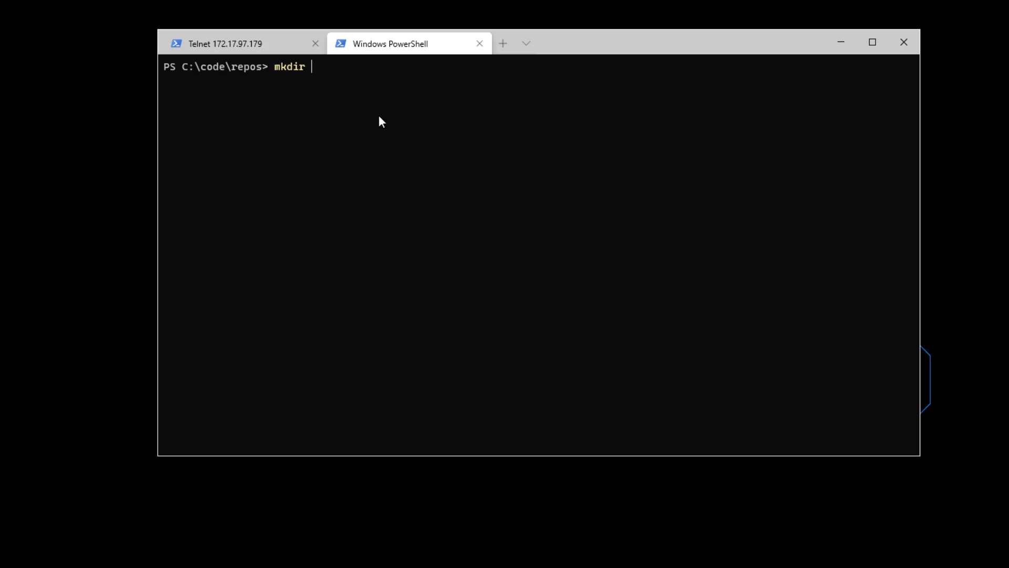
{"action": "type", "text": "t24"}
{"action": "key", "text": "Return"}
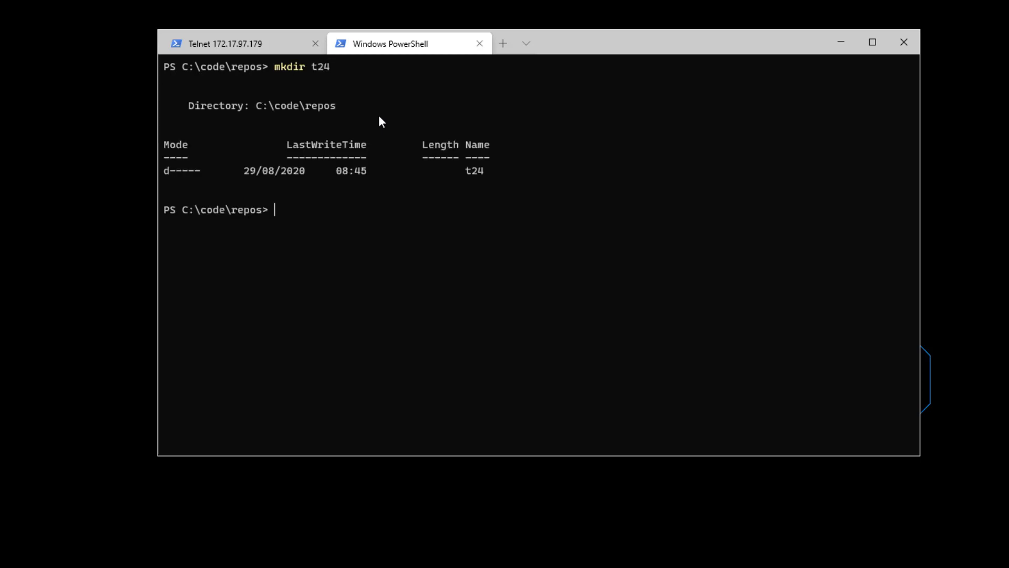
{"action": "type", "text": "cd "}
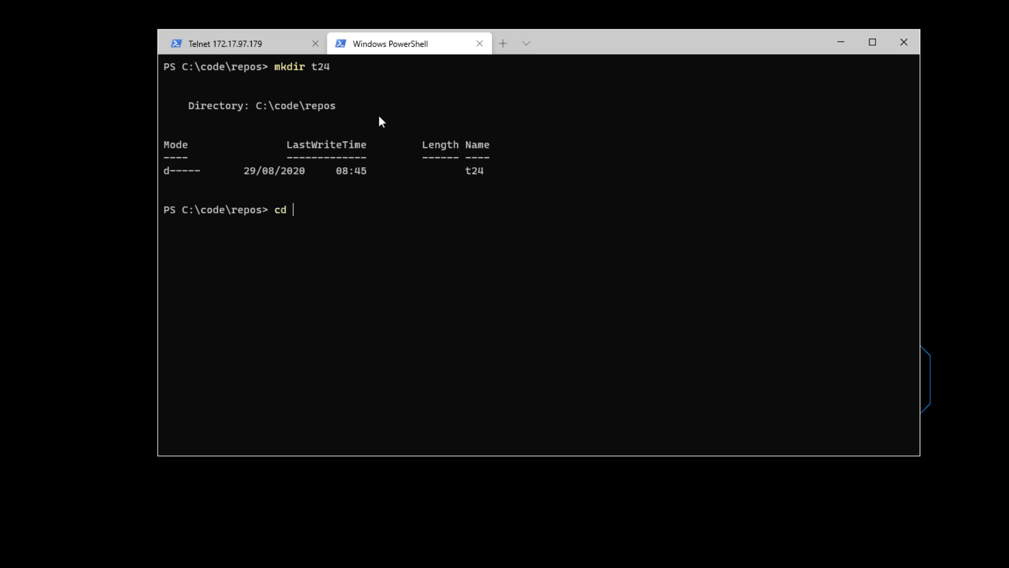
{"action": "type", "text": "t24"}
{"action": "key", "text": "Return"}
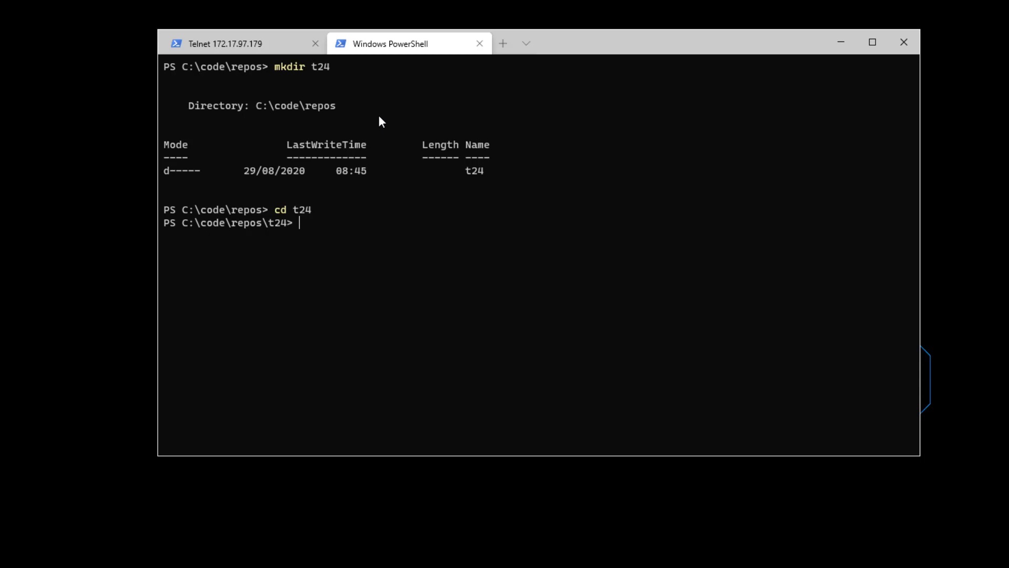
{"action": "type", "text": "code"}
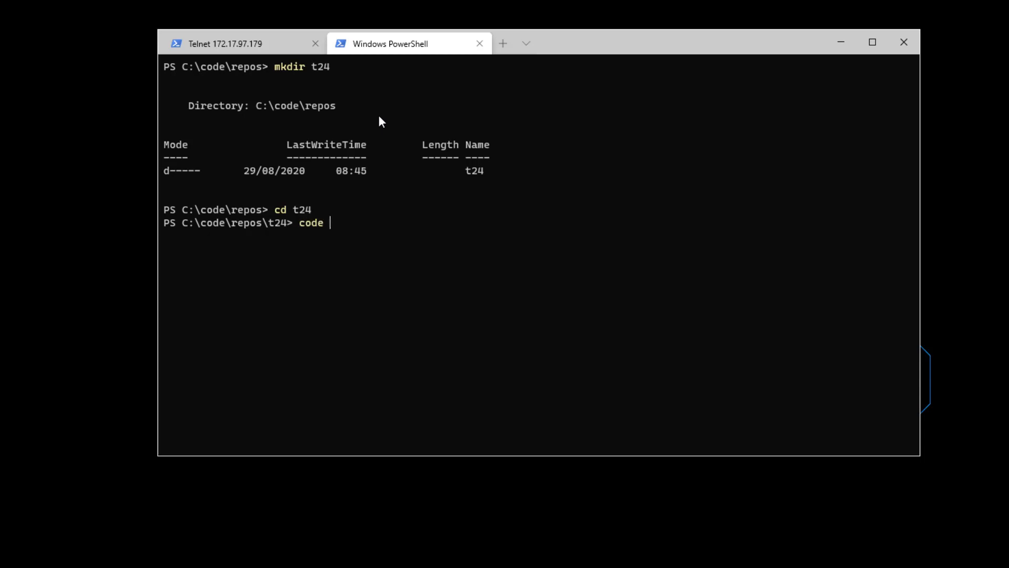
{"action": "type", "text": " ."}
{"action": "key", "text": "Return"}
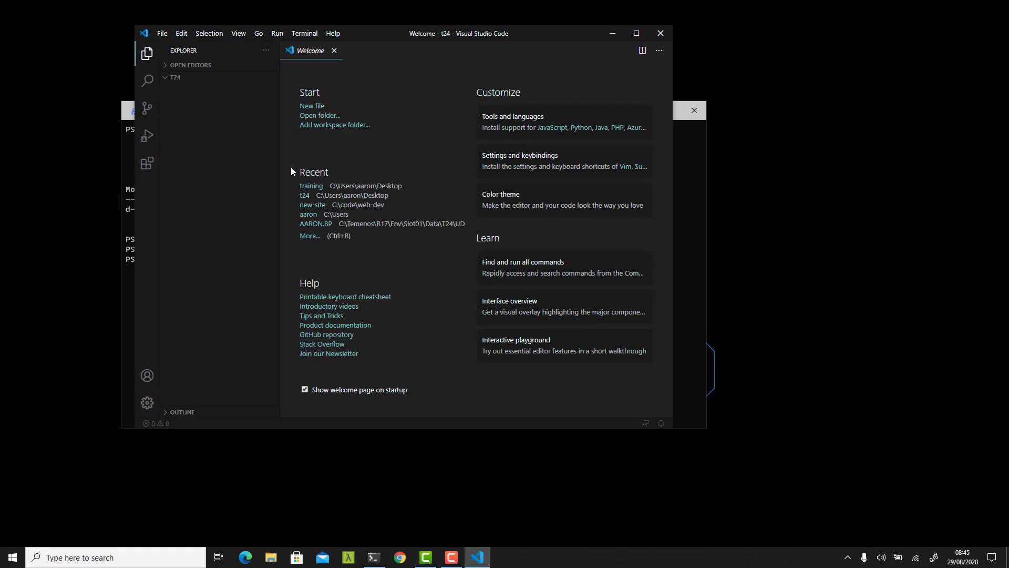
Close Welcome, maximize the window, and add HelloProg.b to the T24 folder.
{"action": "left_click", "coordinate": [334, 50]}
{"action": "left_click", "coordinate": [637, 35]}
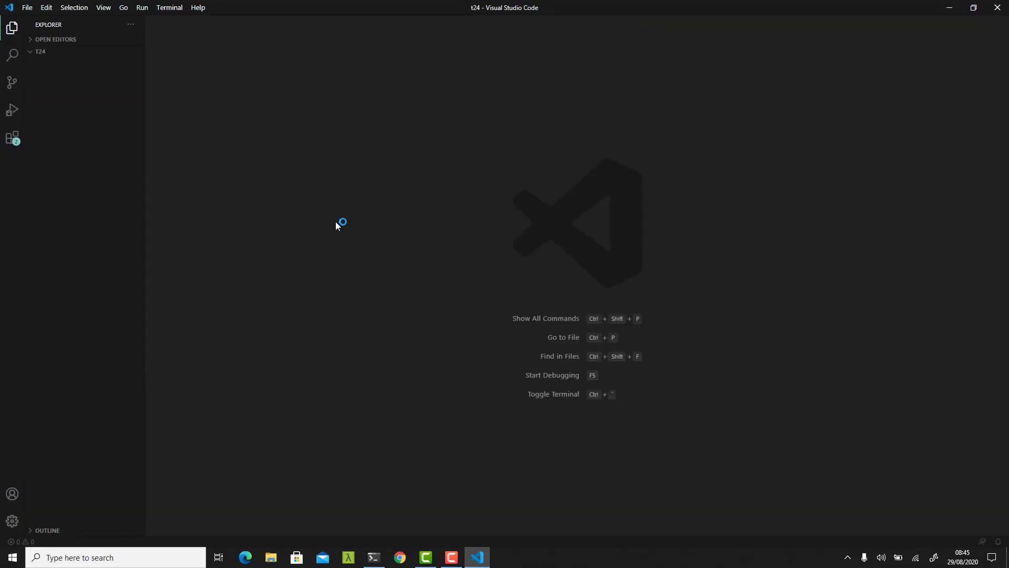
{"action": "left_click", "coordinate": [40, 53]}
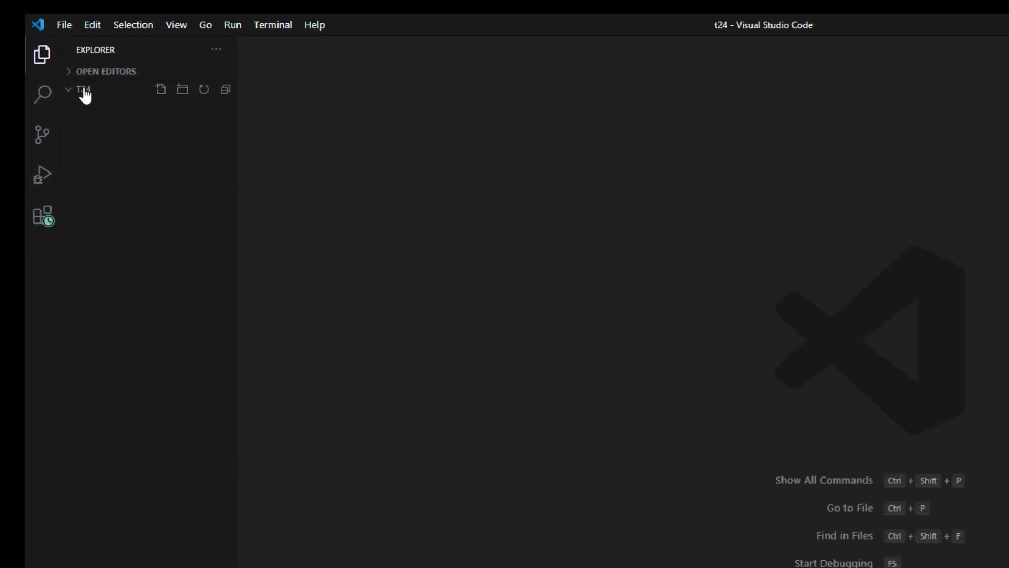
{"action": "left_click", "coordinate": [84, 93]}
{"action": "left_click", "coordinate": [84, 93]}
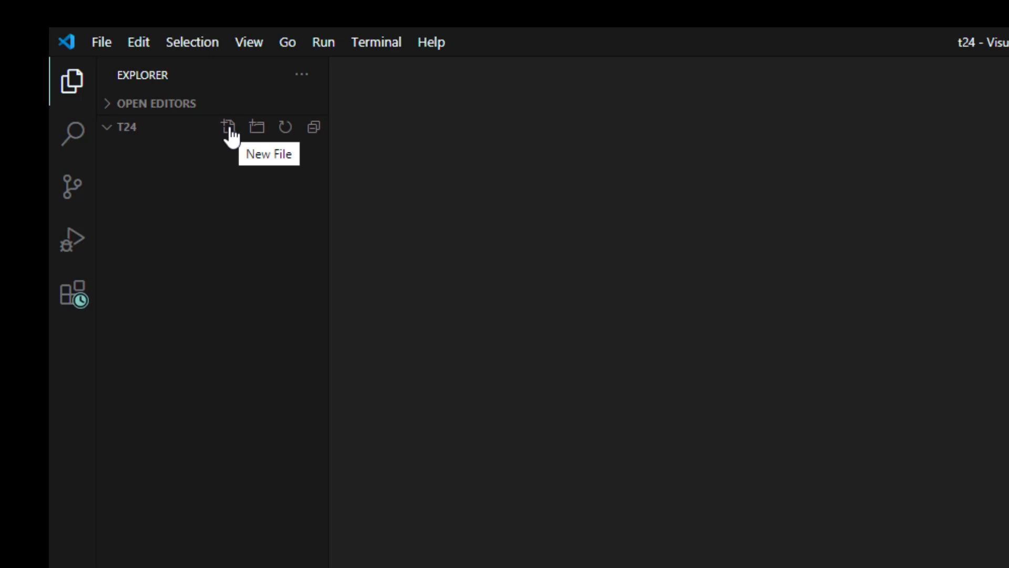
{"action": "left_click", "coordinate": [228, 127]}
{"action": "type", "text": "HelloPr"}
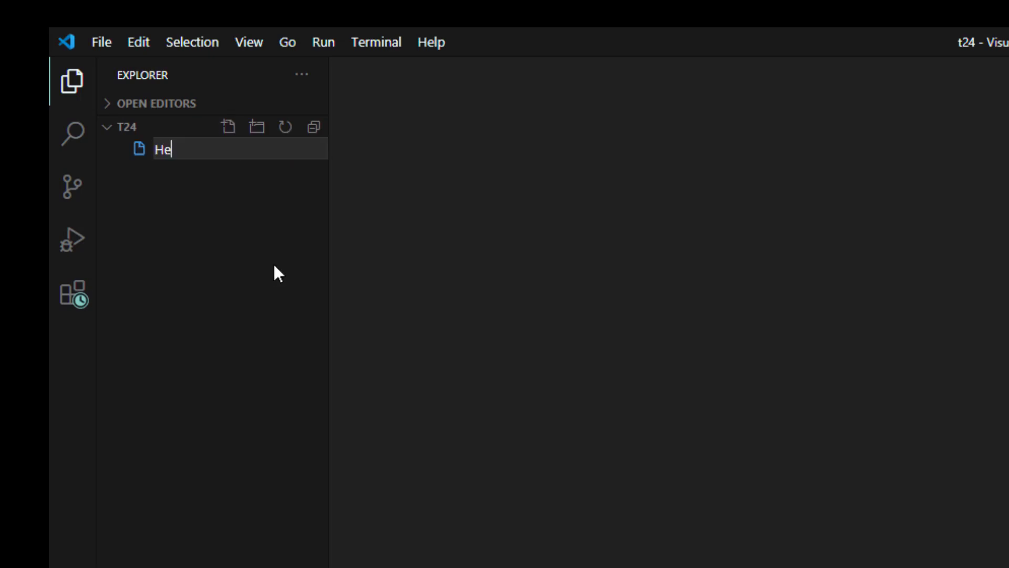
{"action": "type", "text": "o"}
{"action": "type", "text": "g"}
{"action": "type", "text": ".b"}
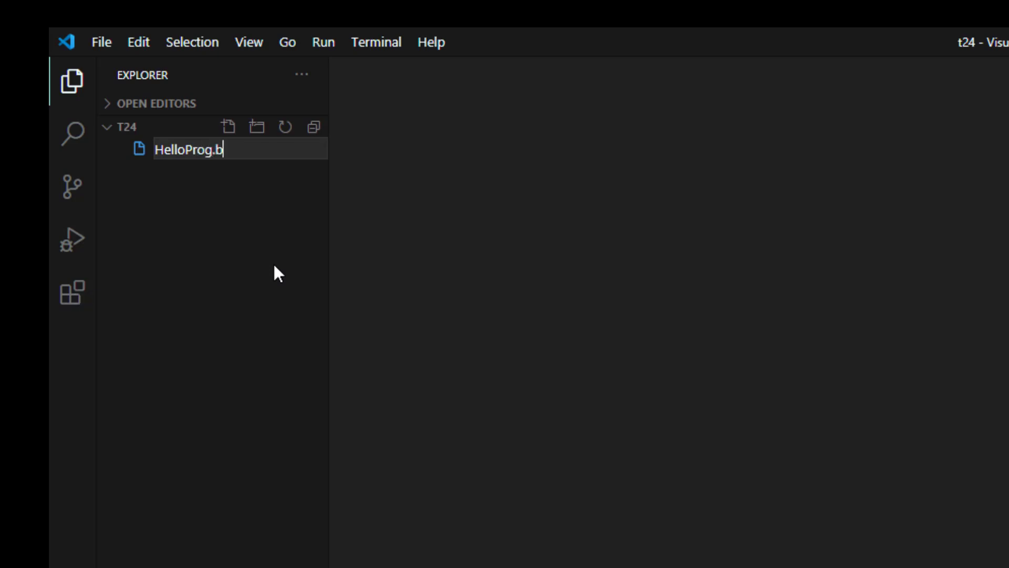
{"action": "key", "text": "Return"}
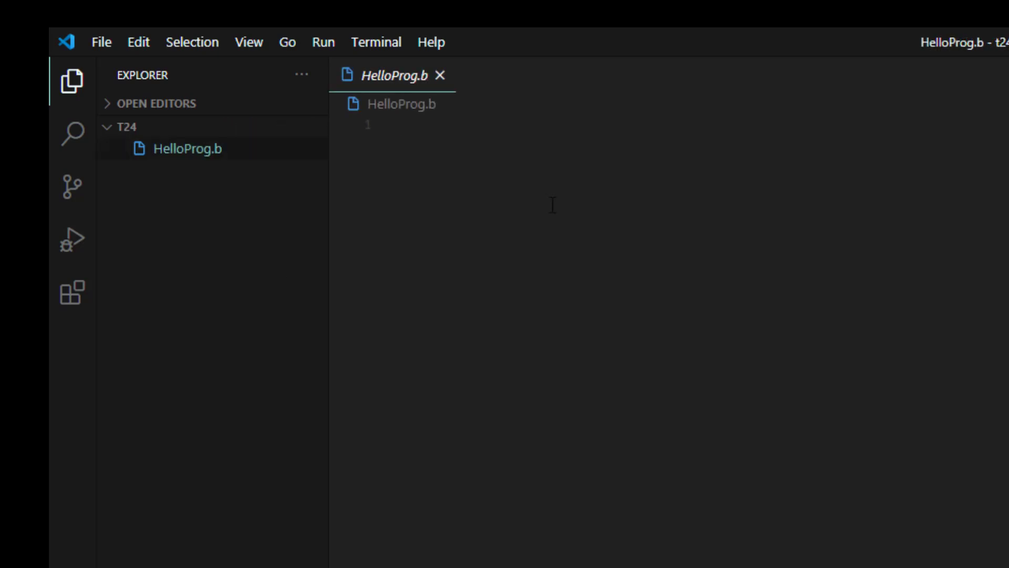
{"action": "type", "text": "PRO"}
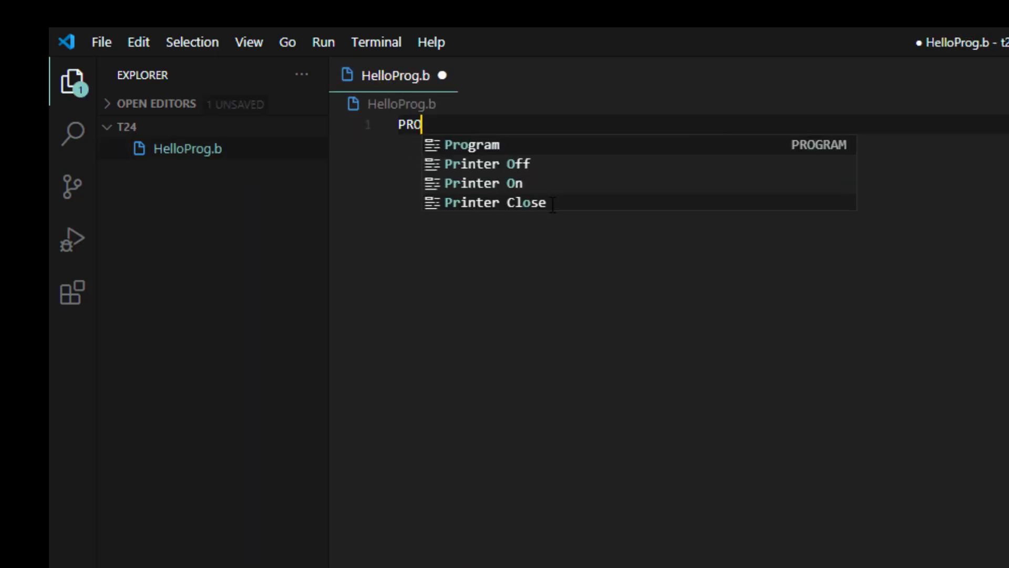
{"action": "type", "text": "GRAM "}
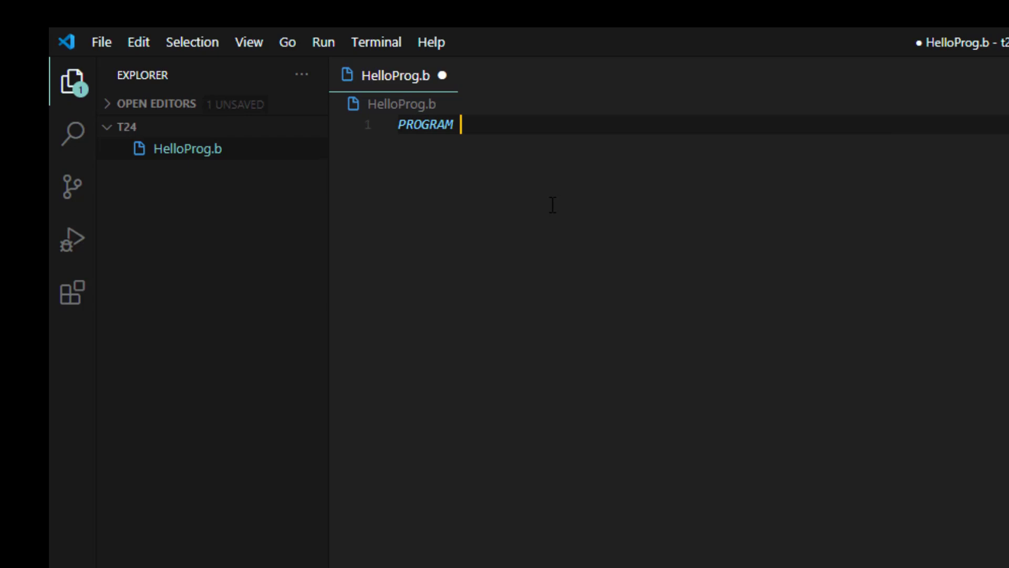
{"action": "type", "text": "H"}
{"action": "type", "text": "elloPro"}
{"action": "type", "text": "g"}
Insert an indented CRT "Hello there!" line between PROGRAM HelloProg and END.
{"action": "key", "text": "Return"}
{"action": "key", "text": "Return"}
{"action": "key", "text": "Return"}
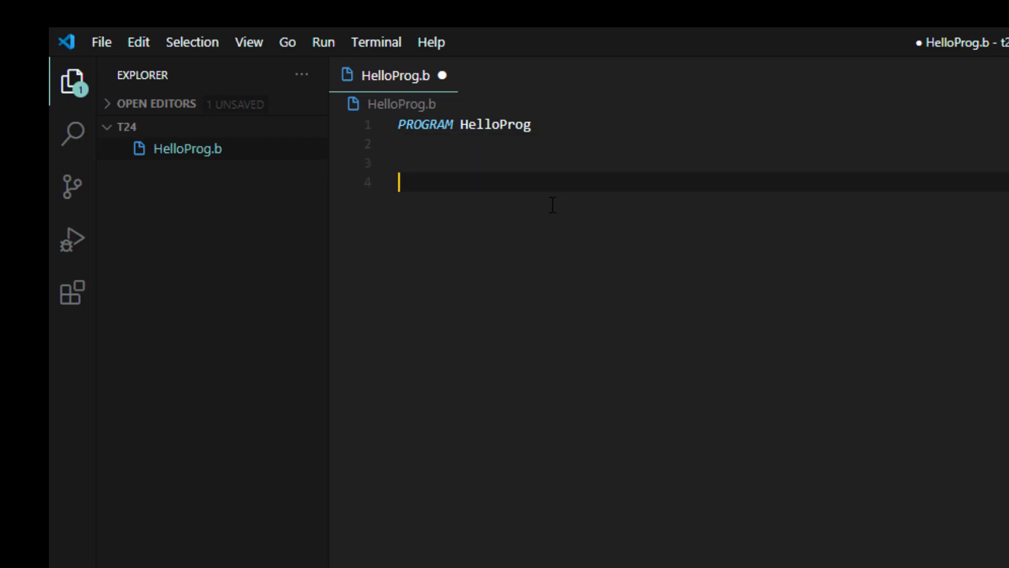
{"action": "type", "text": "END"}
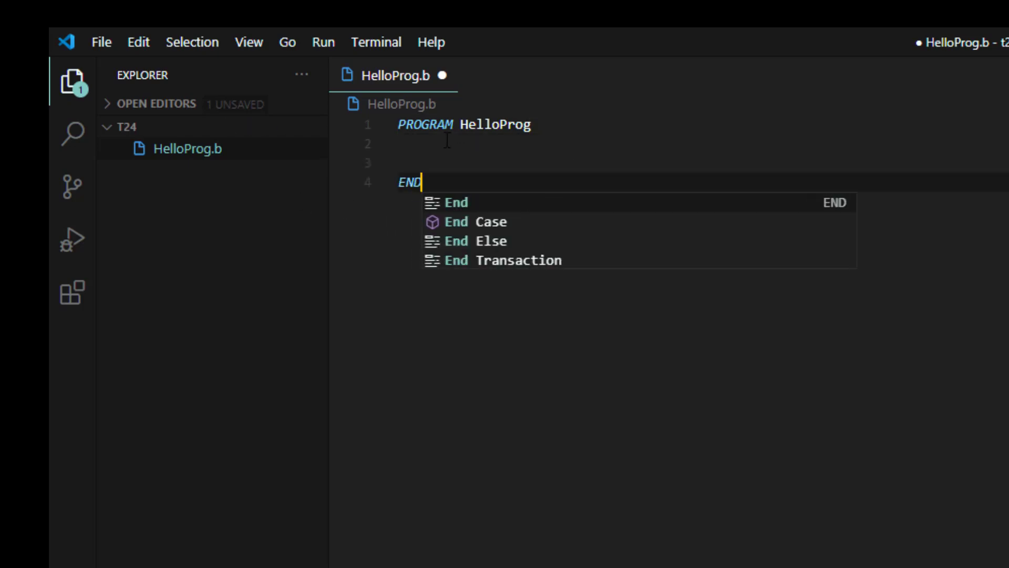
{"action": "key", "text": "Escape"}
{"action": "key", "text": "Up"}
{"action": "key", "text": "Up"}
{"action": "key", "text": "Return"}
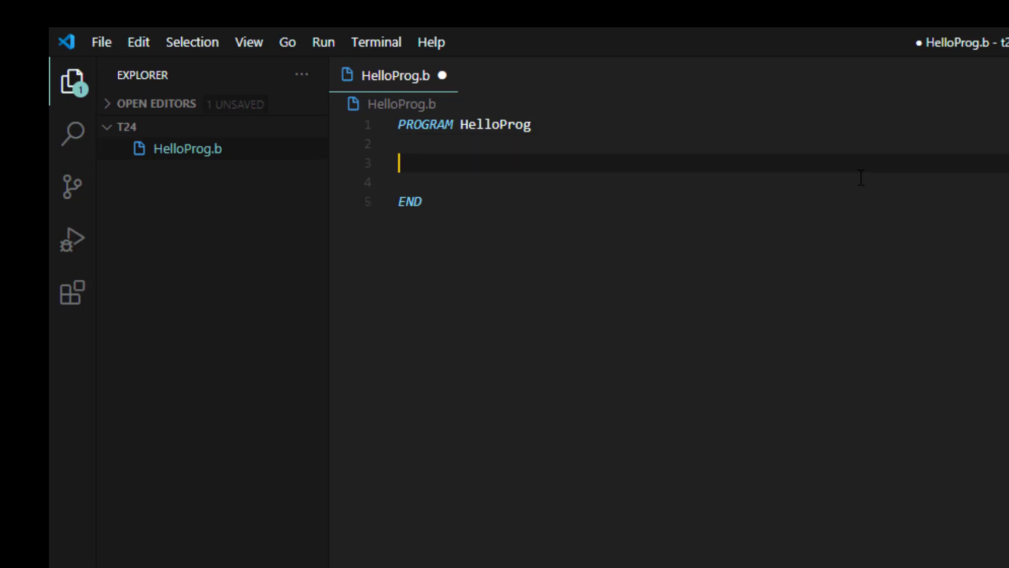
{"action": "key", "text": "Tab"}
{"action": "type", "text": "CR"}
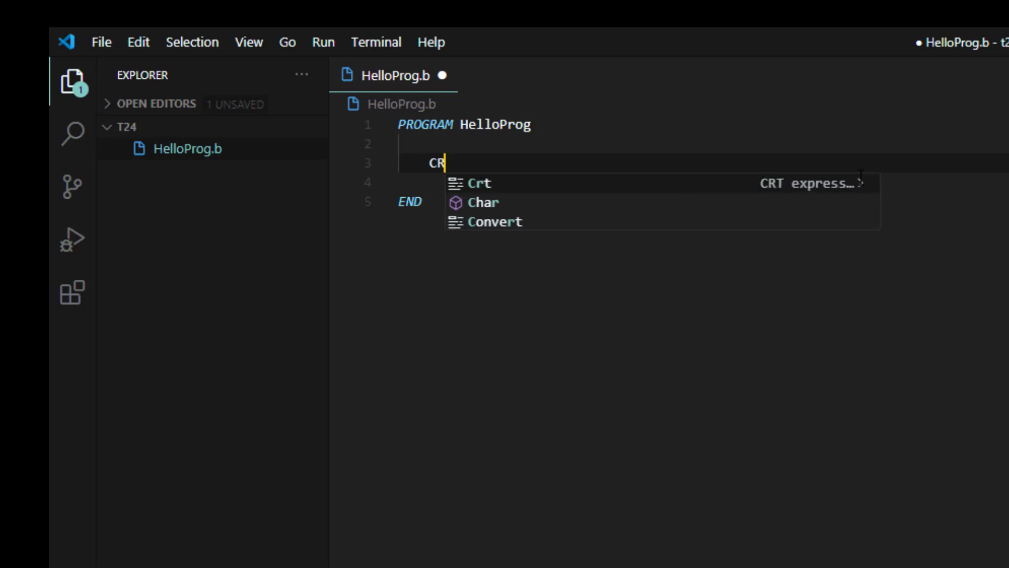
{"action": "type", "text": "T"}
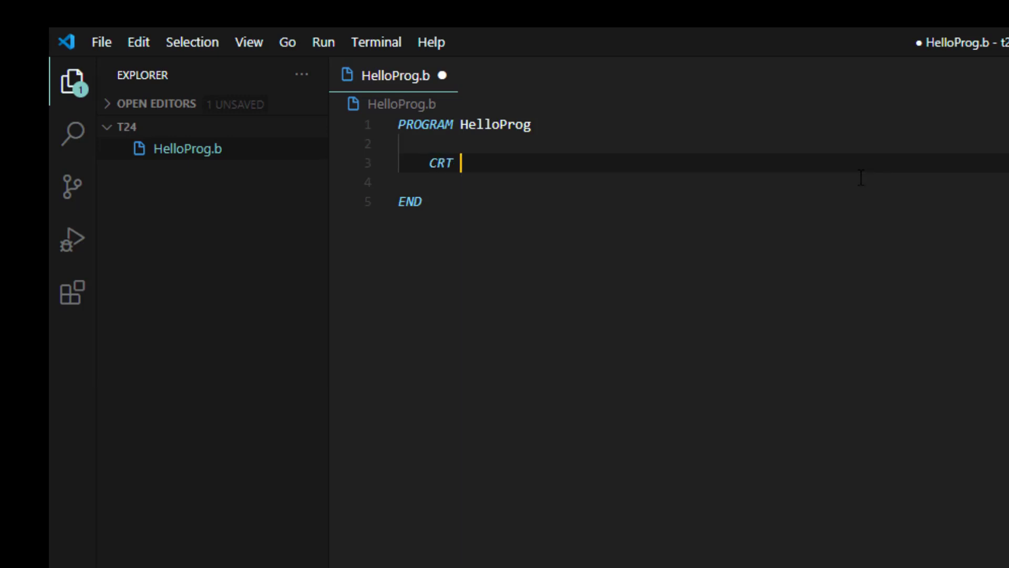
{"action": "type", "text": " \""}
{"action": "type", "text": "Her"}
{"action": "key", "text": "BackSpace"}
{"action": "type", "text": "llo "}
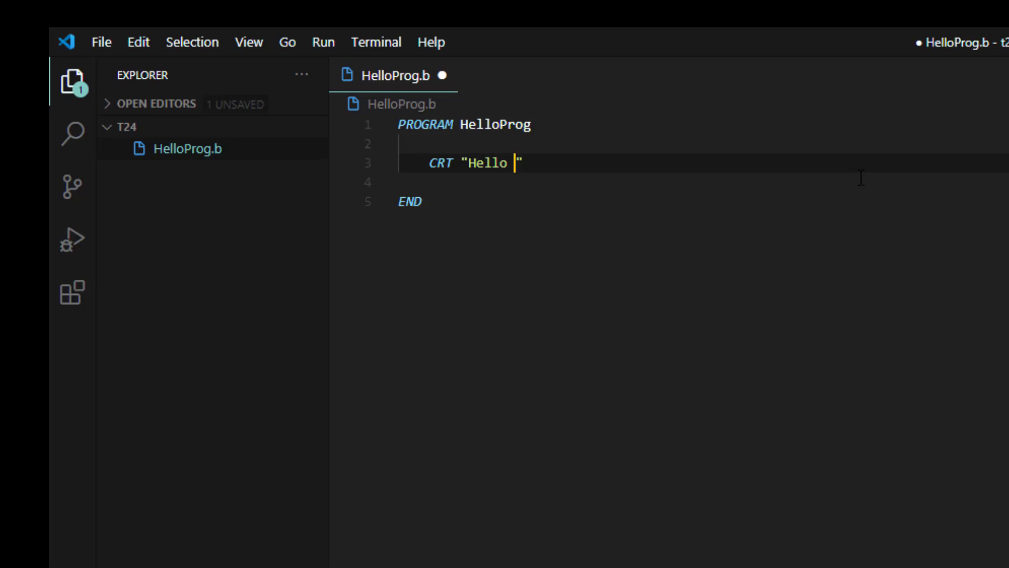
{"action": "type", "text": "there"}
{"action": "type", "text": "!"}
{"action": "left_click", "coordinate": [531, 224]}
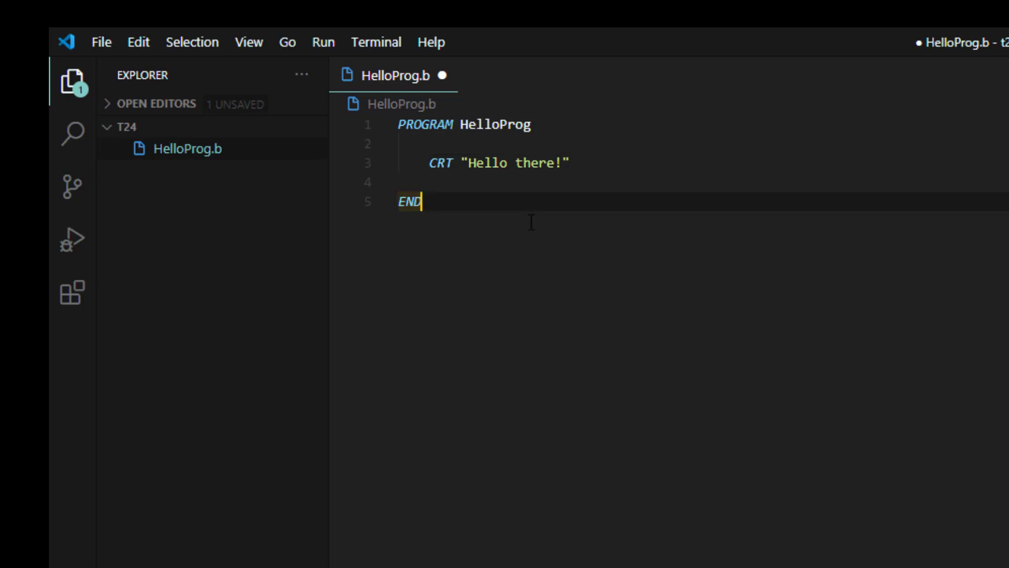
Save HelloProg.b with Ctrl+S.
{"action": "key", "text": "ctrl+s"}
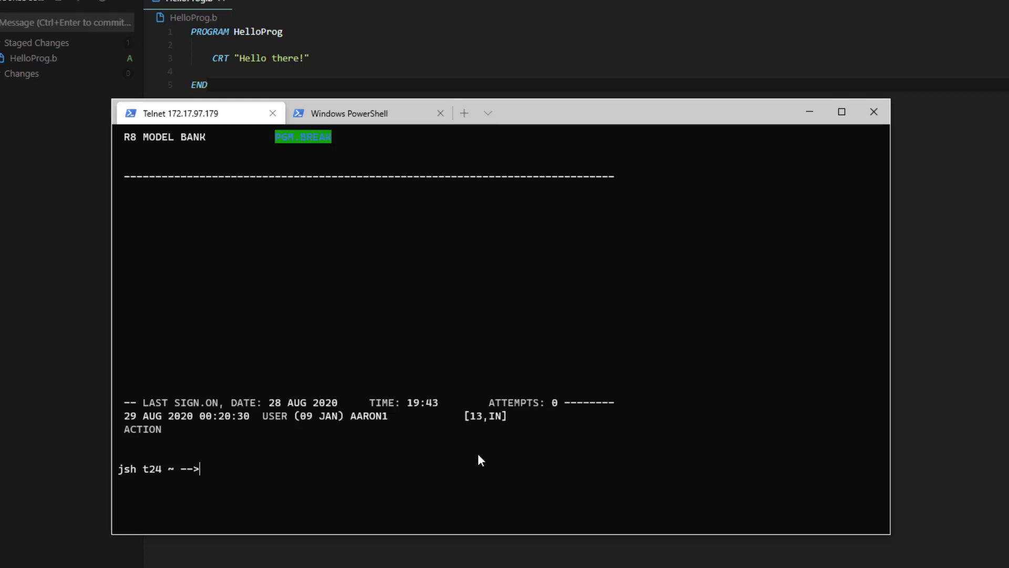
{"action": "type", "text": "C"}
{"action": "type", "text": "REATE"}
{"action": "type", "text": "-FILE "}
{"action": "type", "text": "MATH"}
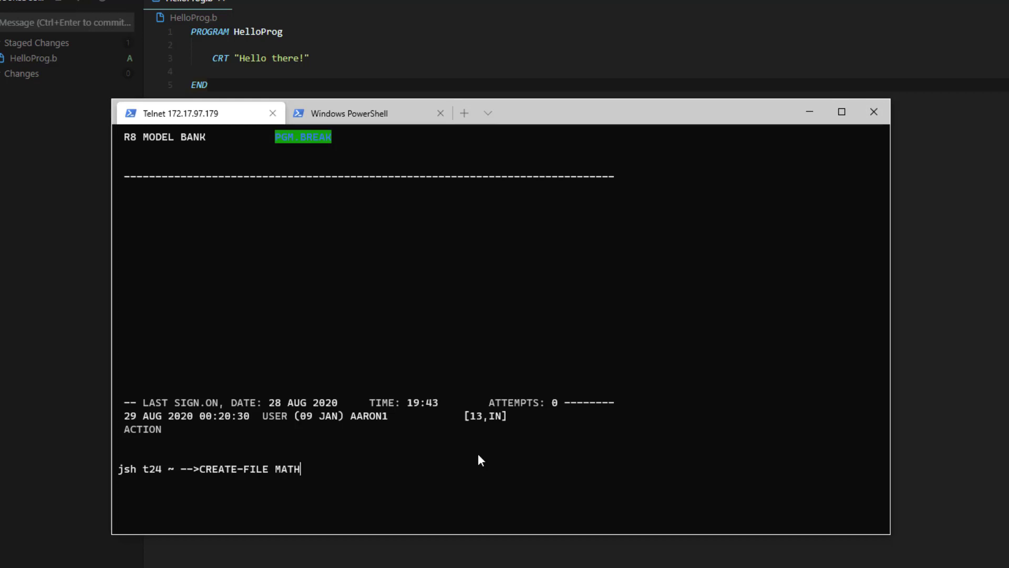
{"action": "type", "text": "ISI."}
{"action": "type", "text": "BP"}
{"action": "type", "text": " TY"}
{"action": "type", "text": "PE=UD"}
Run CREATE-FILE MATHISI.BP TYPE=UD at the jsh prompt.
{"action": "key", "text": "Return"}
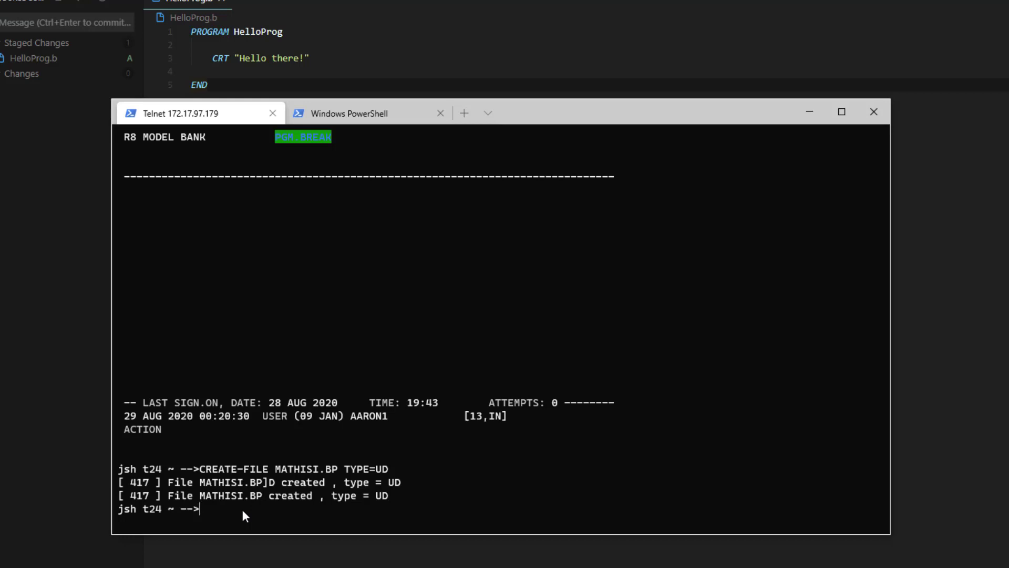
{"action": "type", "text": "JED MATHISI."}
{"action": "type", "text": "BP"}
{"action": "type", "text": " HelloP"}
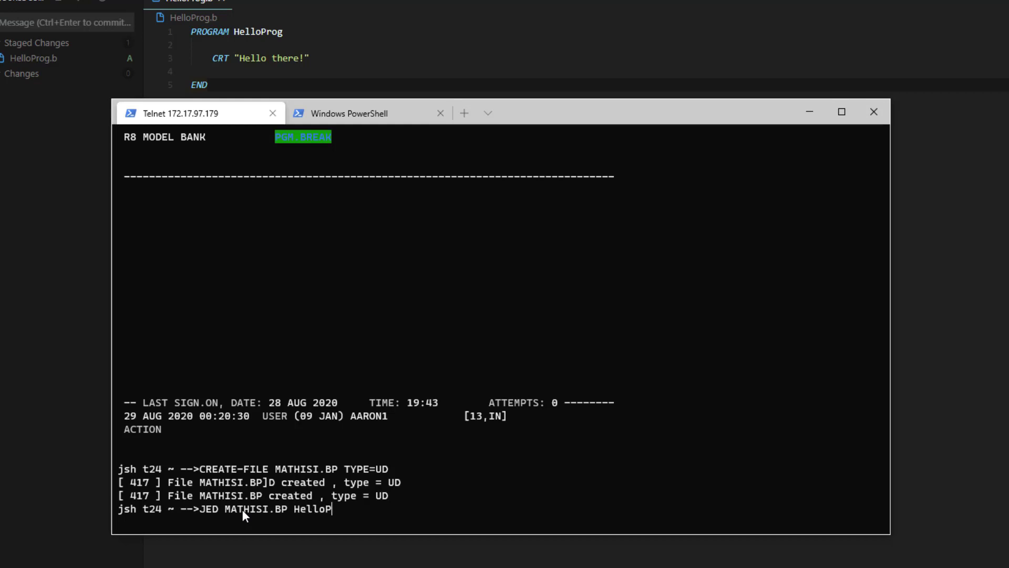
{"action": "type", "text": "o"}
Run JED MATHISI.BP HelloProg.b, with the typo corrected.
{"action": "key", "text": "BackSpace"}
{"action": "type", "text": "rog"}
{"action": "type", "text": ".b"}
{"action": "key", "text": "Return"}
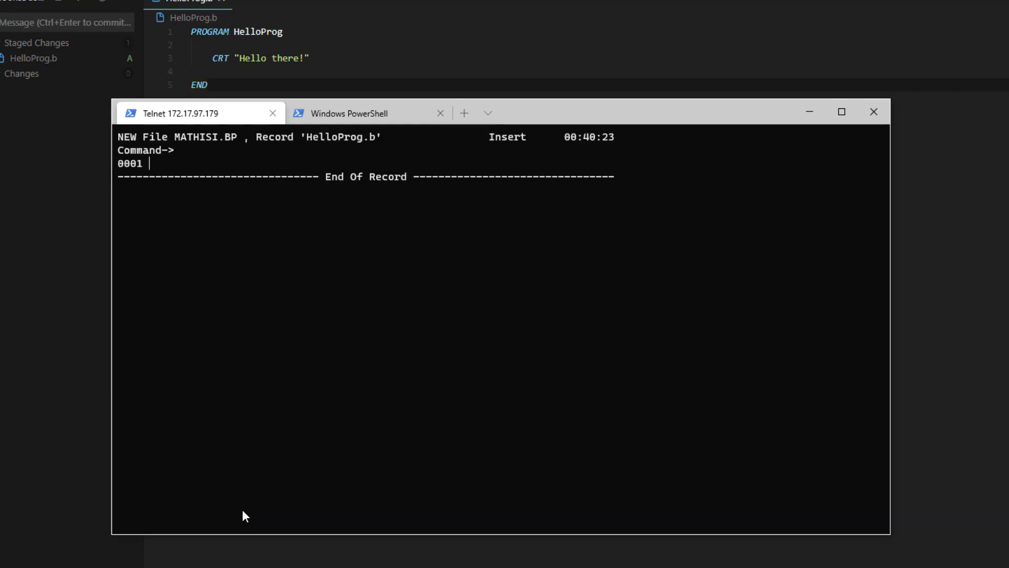
Copy the HelloProg code from VS Code and paste it into the jED record.
{"action": "key", "text": "alt+Tab"}
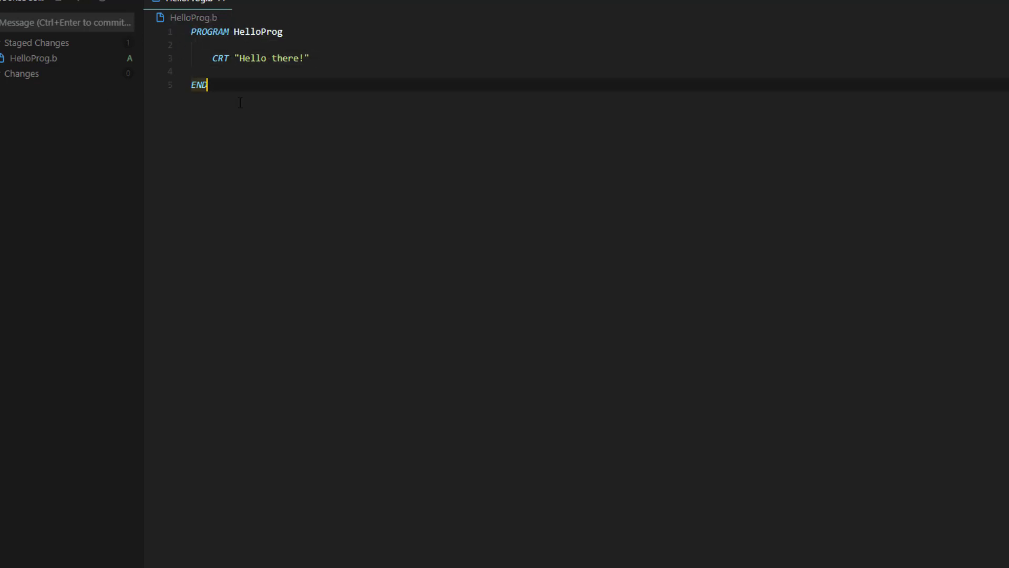
{"action": "left_click_drag", "start_coordinate": [211, 84], "coordinate": [174, 28]}
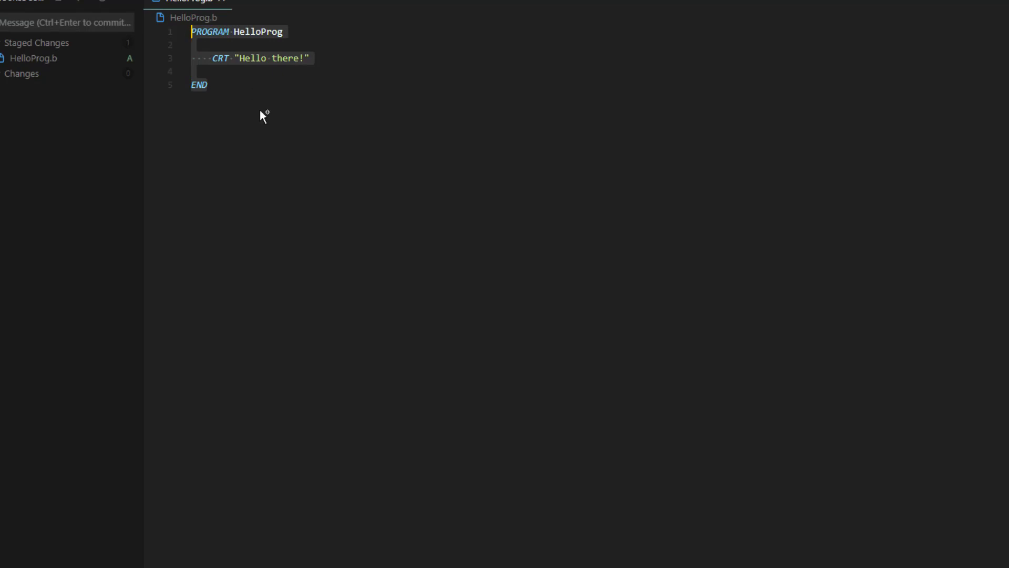
{"action": "key", "text": "ctrl+a"}
{"action": "key", "text": "ctrl+c"}
{"action": "key", "text": "alt+Tab"}
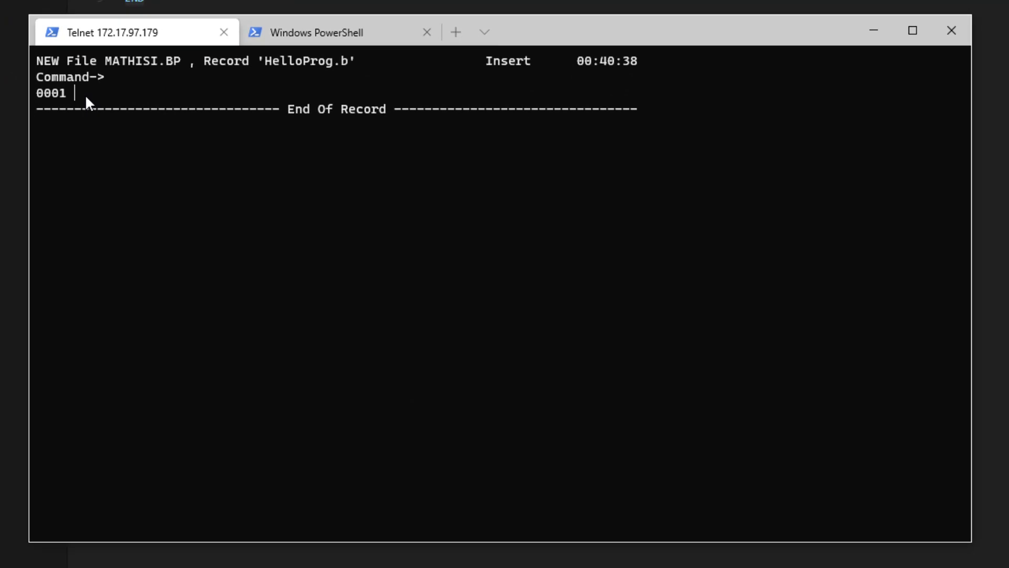
{"action": "key", "text": "ctrl+v"}
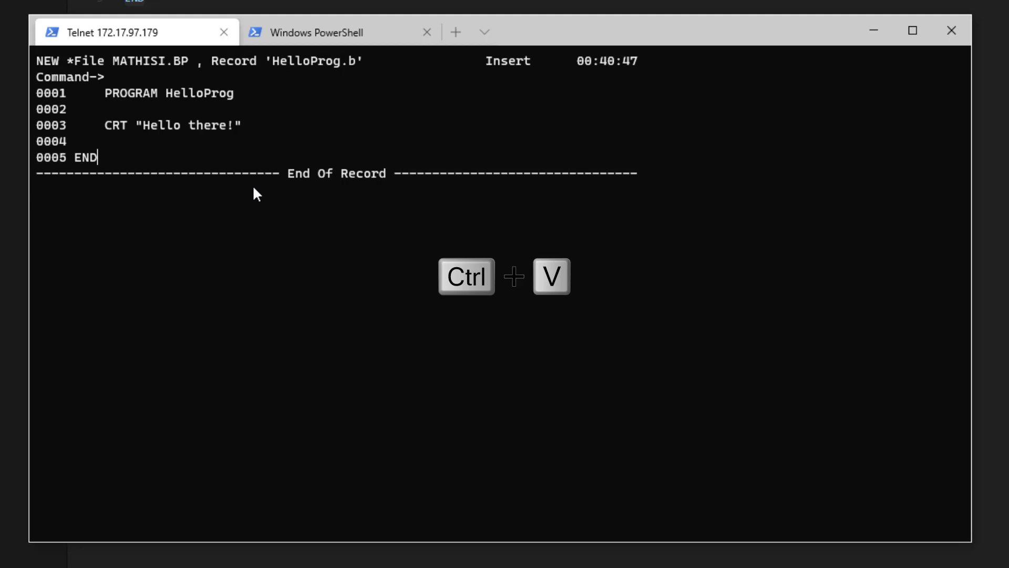
Delete the leading spaces before PROGRAM HelloProg on line 0001.
{"action": "key", "text": "Up"}
{"action": "key", "text": "Up"}
{"action": "key", "text": "Up"}
{"action": "key", "text": "Up"}
{"action": "key", "text": "Right"}
{"action": "key", "text": "BackSpace"}
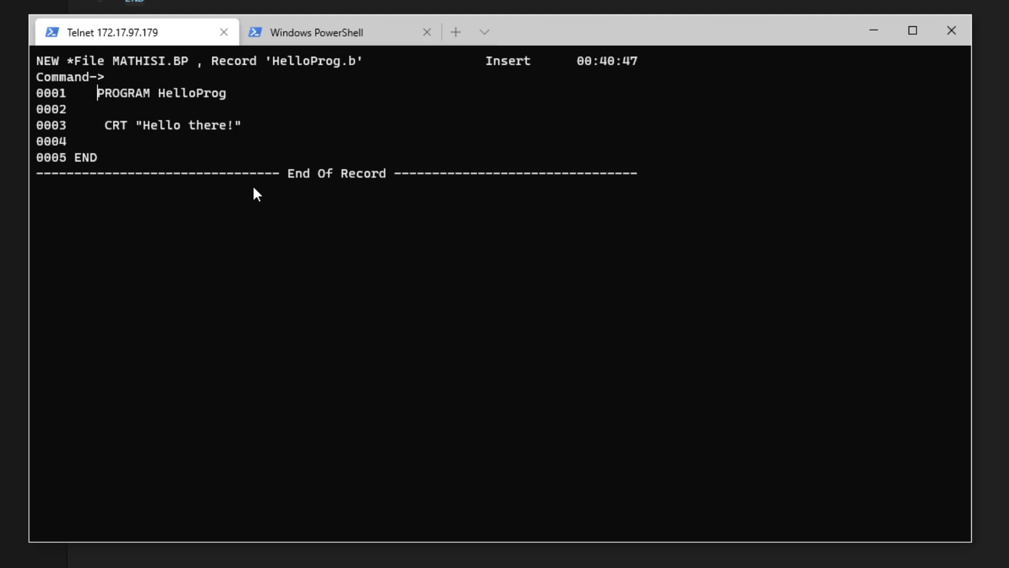
{"action": "key", "text": "BackSpace"}
{"action": "key", "text": "BackSpace"}
{"action": "key", "text": "BackSpace"}
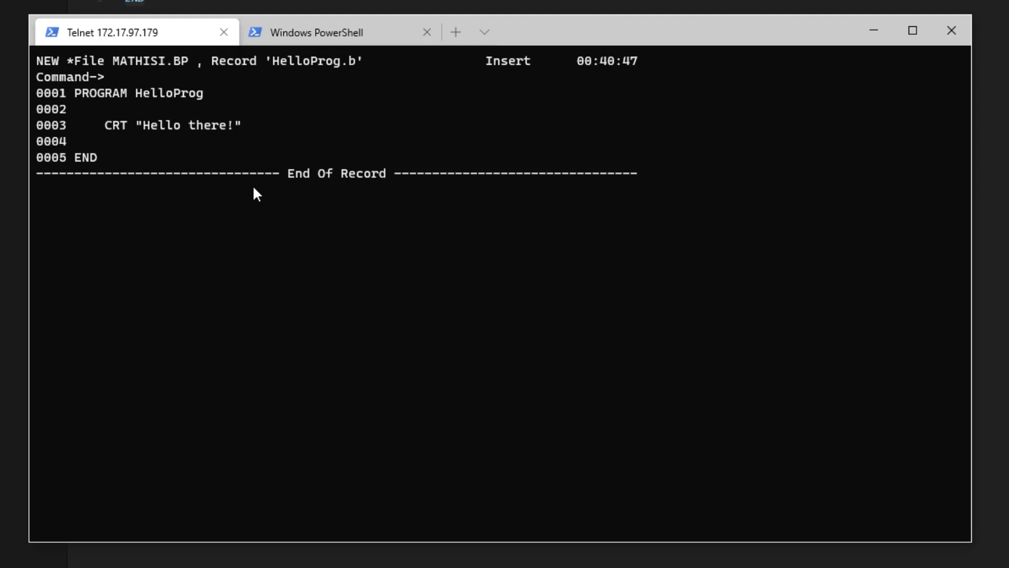
File the record with fi, reopen it via the recalled JED command, then exit with ex.
{"action": "key", "text": "Escape"}
{"action": "key", "text": "Escape"}
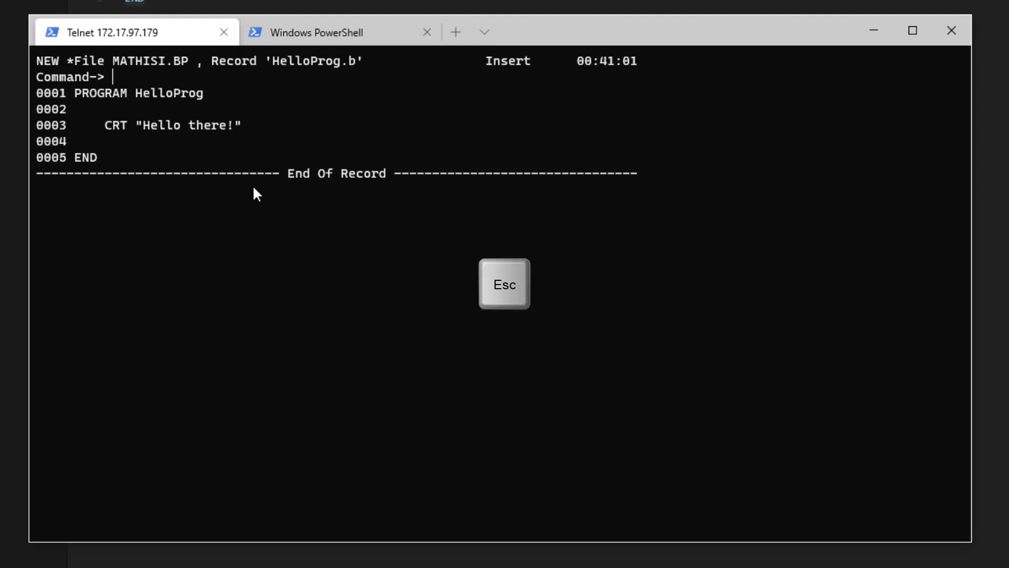
{"action": "type", "text": "fi"}
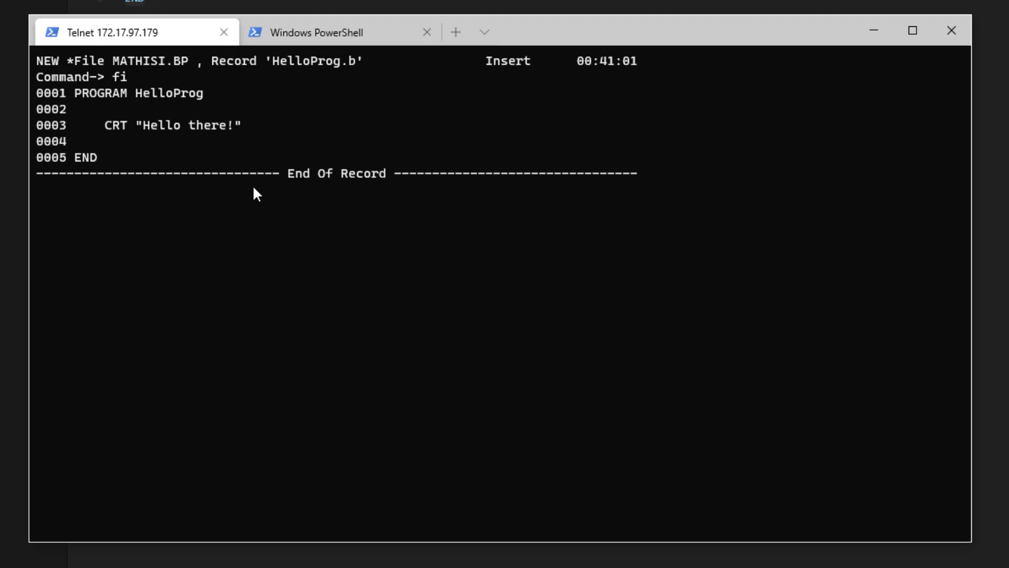
{"action": "key", "text": "Return"}
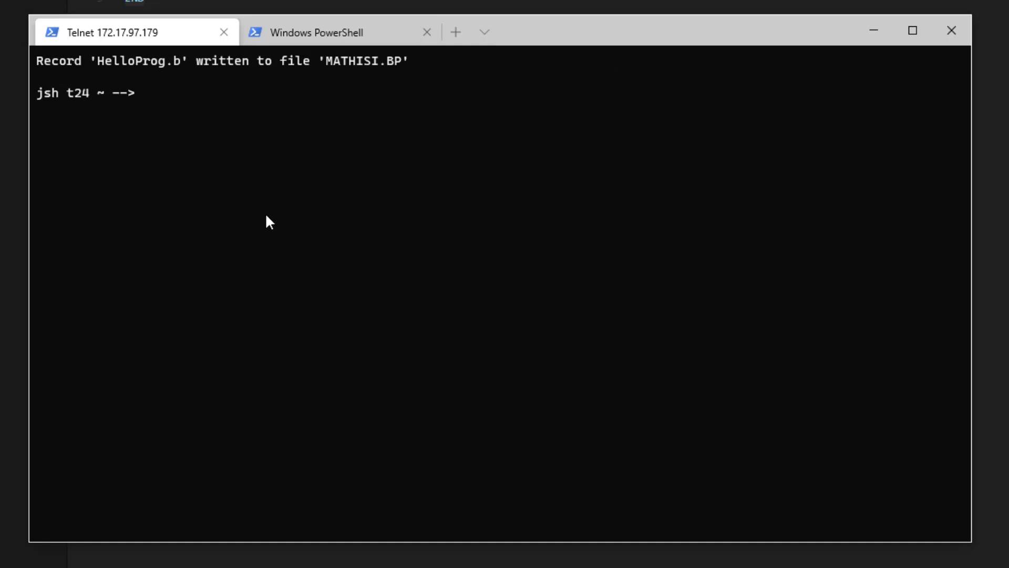
{"action": "key", "text": "Up"}
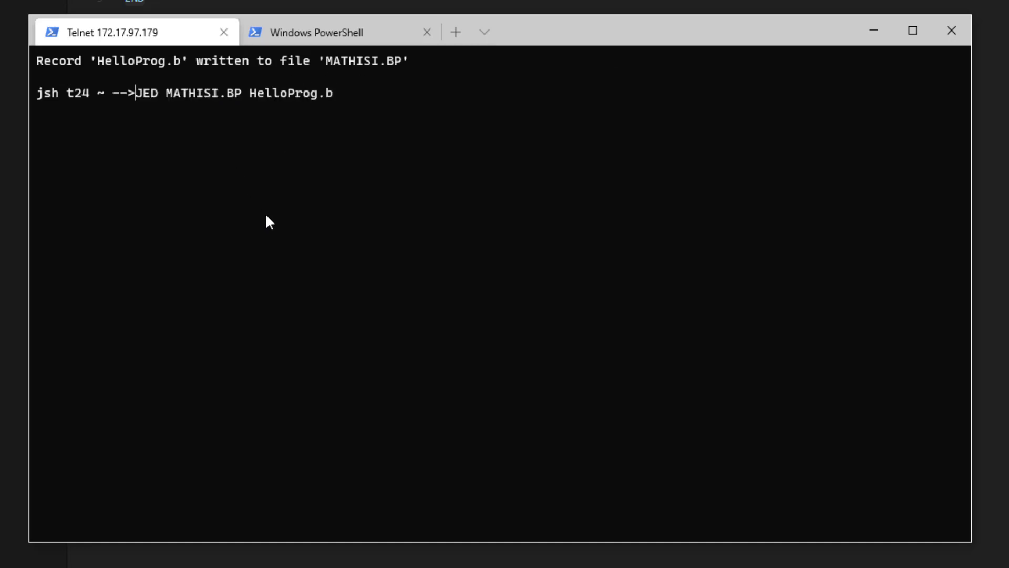
{"action": "key", "text": "Return"}
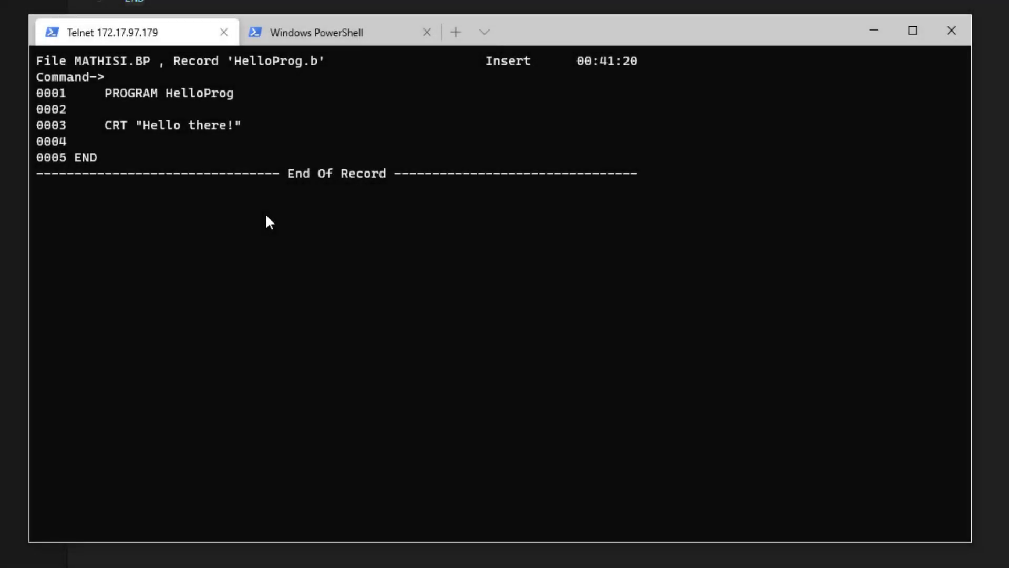
{"action": "type", "text": "ex"}
{"action": "key", "text": "Return"}
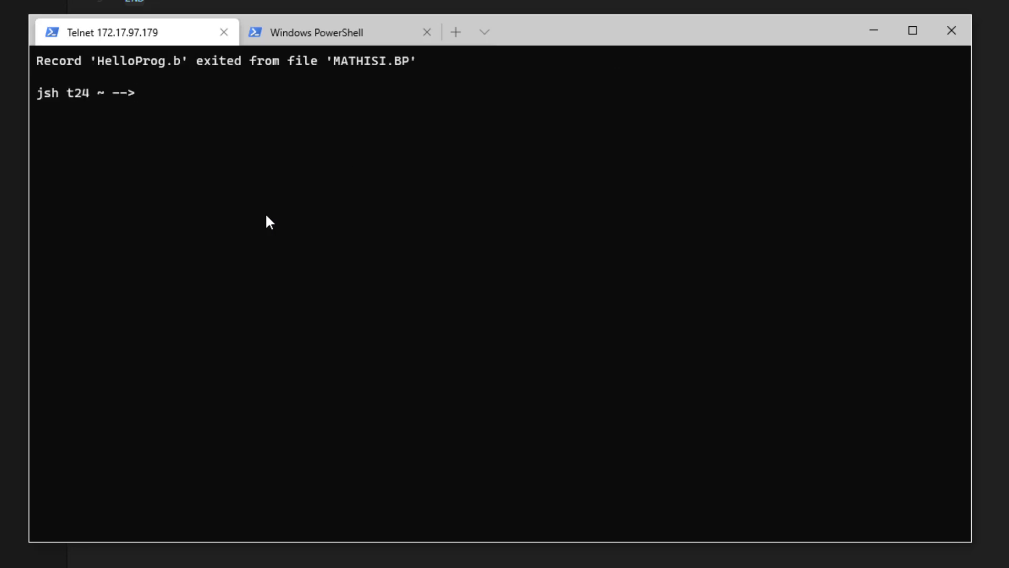
Compile HelloProg.b by changing the recalled JED command to BASIC MATHISI.BP HelloProg.b.
{"action": "key", "text": "Up"}
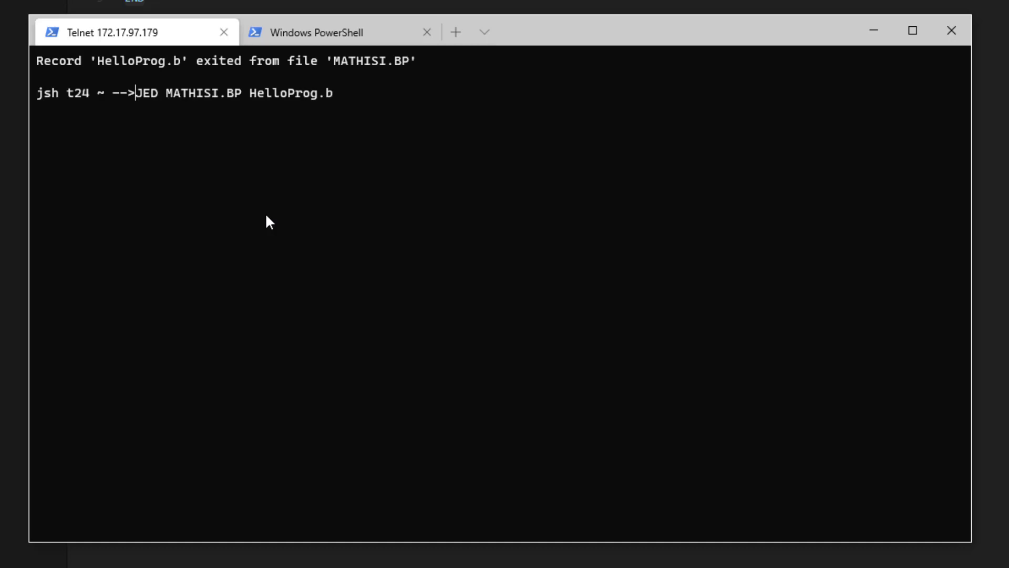
{"action": "key", "text": "Delete"}
{"action": "key", "text": "Delete"}
{"action": "key", "text": "Delete"}
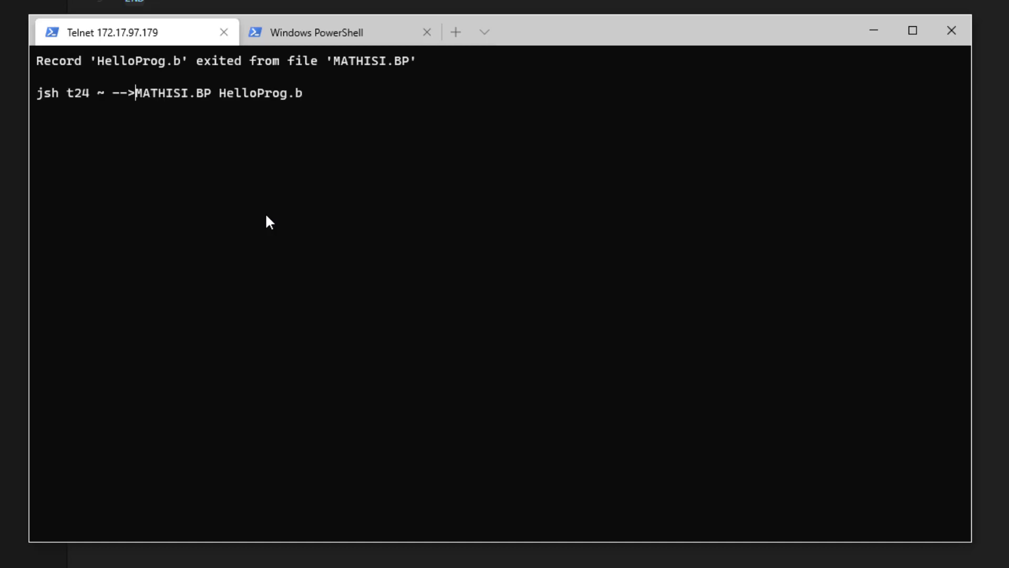
{"action": "type", "text": "BASIC"}
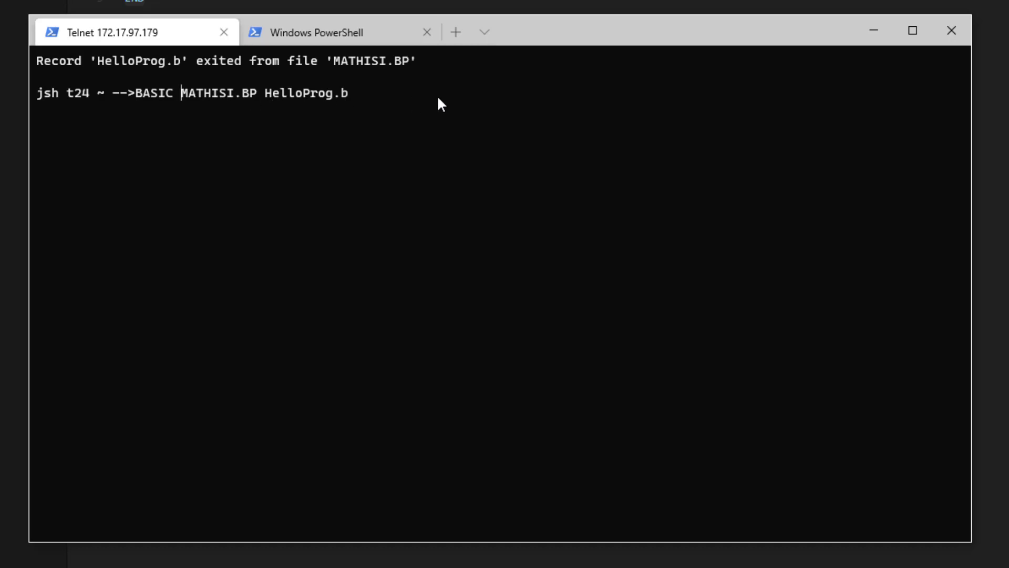
{"action": "key", "text": "Return"}
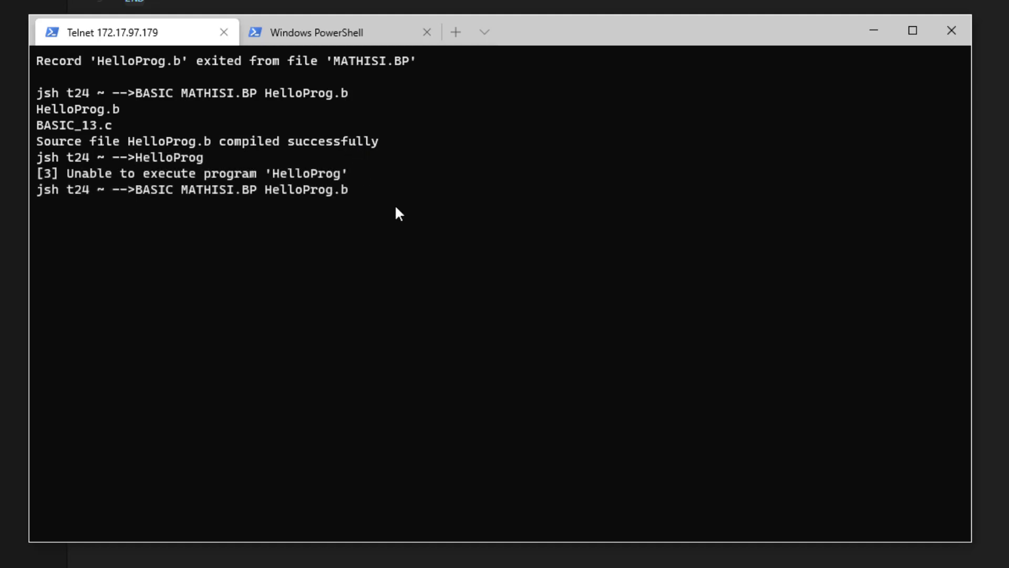
Change the recalled BASIC command to CATALOG MATHISI.BP HelloProg and run it.
{"action": "key", "text": "Delete"}
{"action": "key", "text": "Delete"}
{"action": "key", "text": "Delete"}
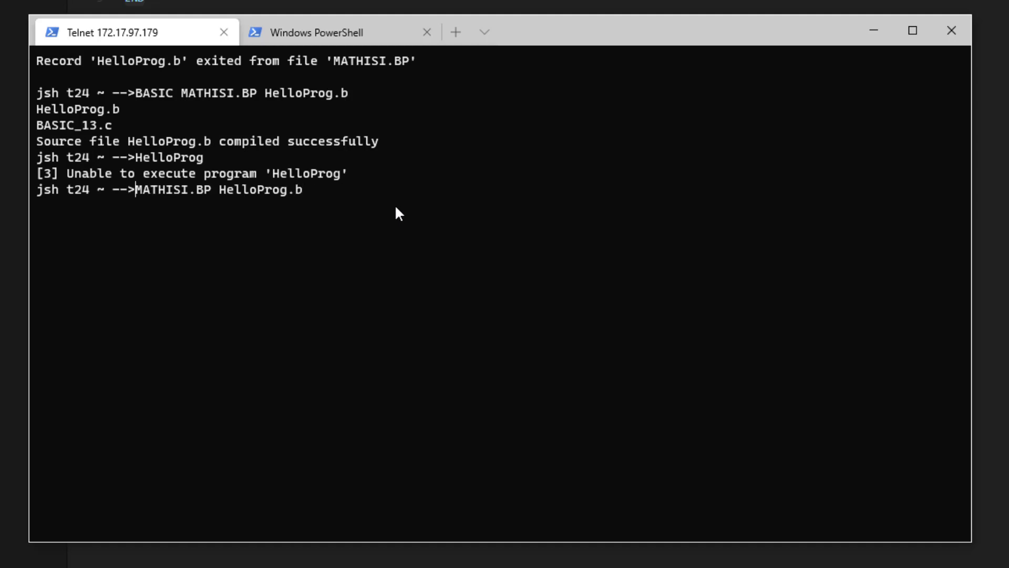
{"action": "type", "text": "CA"}
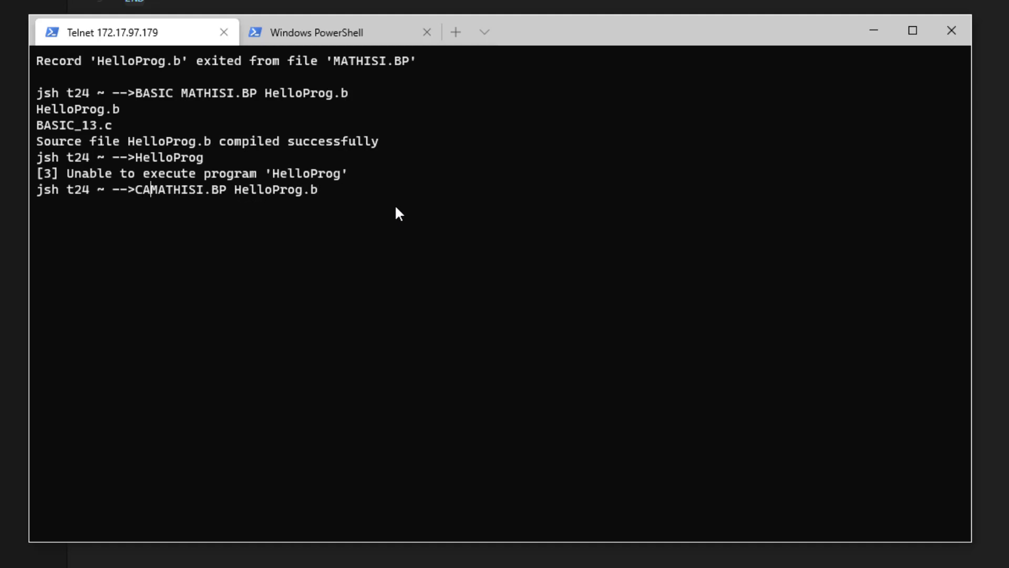
{"action": "type", "text": "TALOG"}
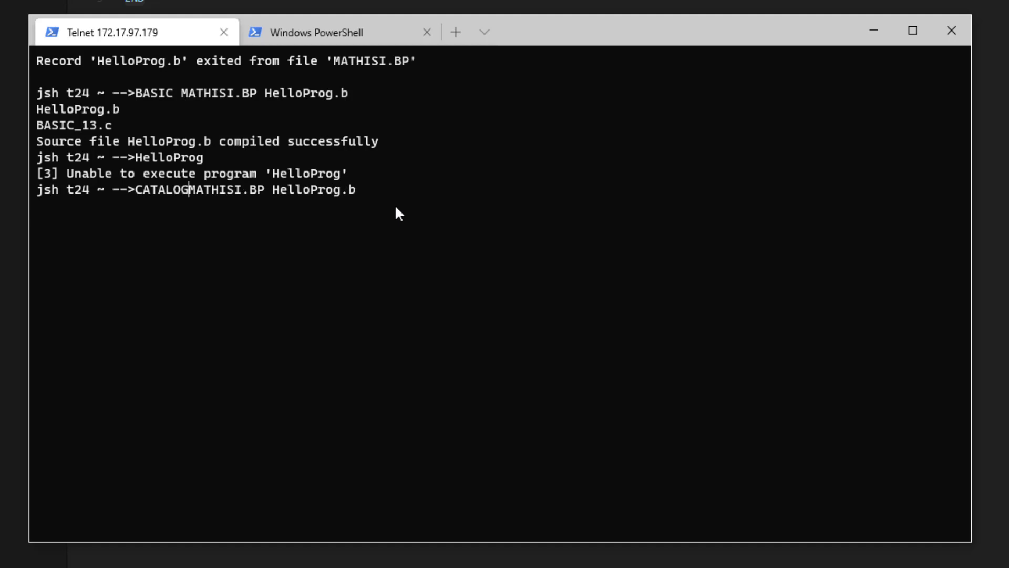
{"action": "key", "text": "End"}
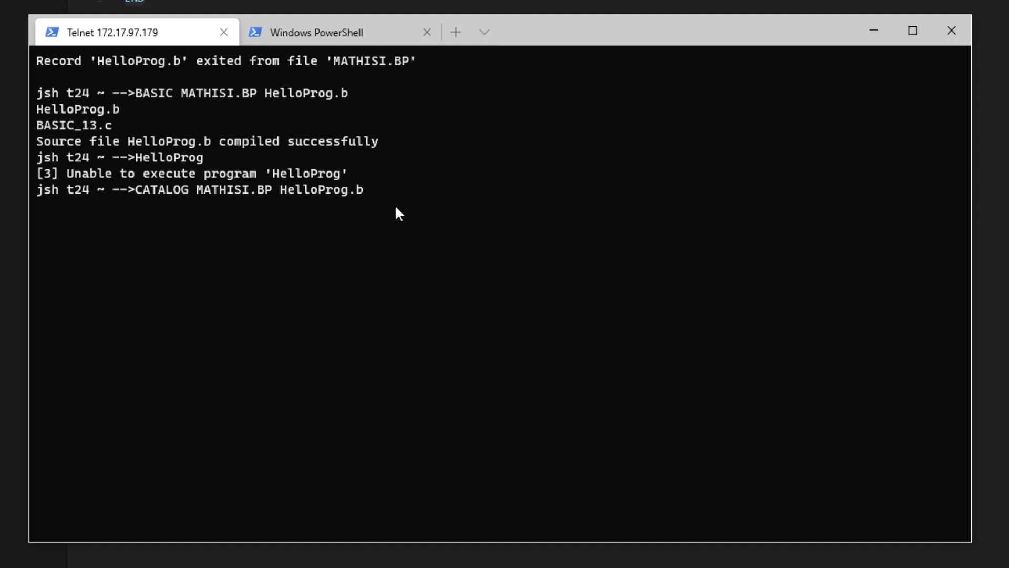
{"action": "key", "text": "Return"}
{"action": "type", "text": "HelloProg"}
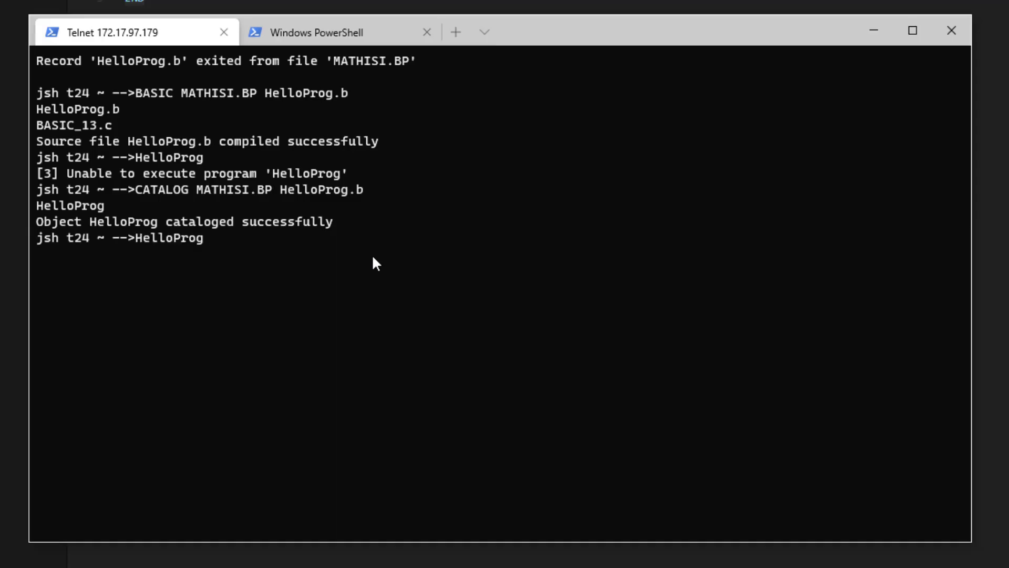
Execute HelloProg at the jsh prompt so the console shows 'Hello there!'.
{"action": "key", "text": "Return"}
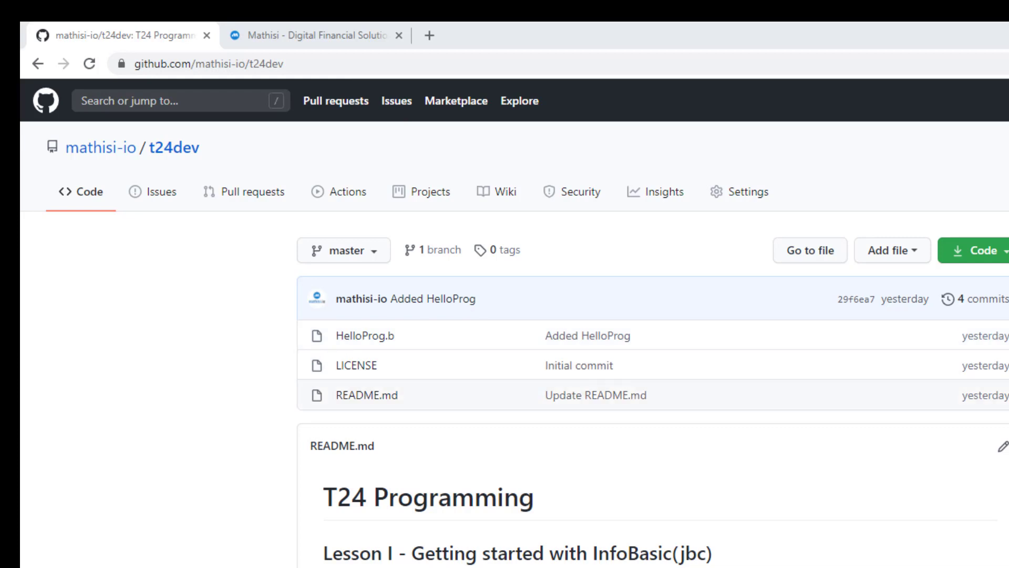
{"action": "scroll", "coordinate": [565, 380], "scroll_direction": "down", "scroll_amount": 5}
{"action": "scroll", "coordinate": [565, 379], "scroll_direction": "down", "scroll_amount": 5}
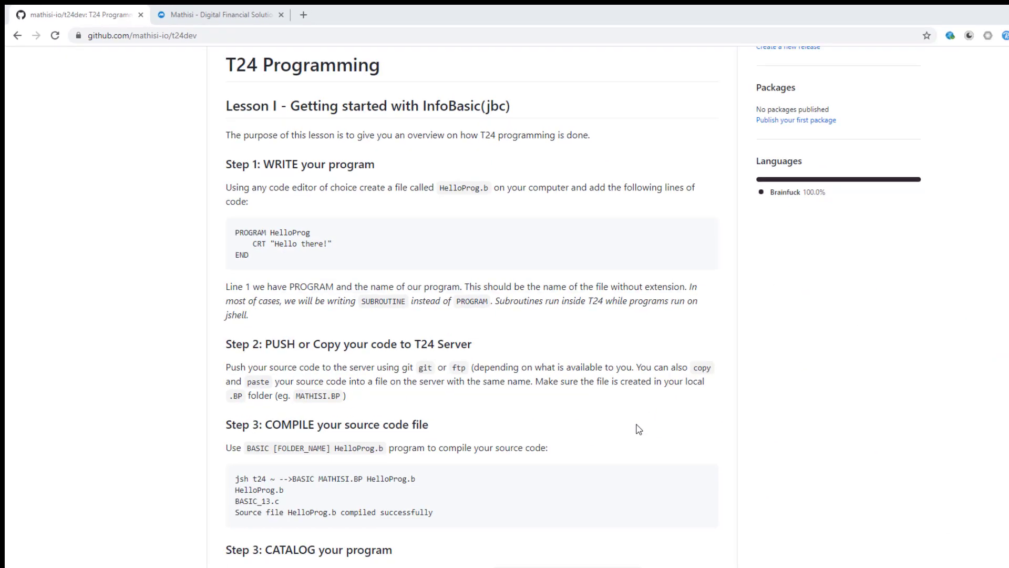
{"action": "scroll", "coordinate": [565, 379], "scroll_direction": "down", "scroll_amount": 3}
{"action": "scroll", "coordinate": [565, 379], "scroll_direction": "down", "scroll_amount": 2}
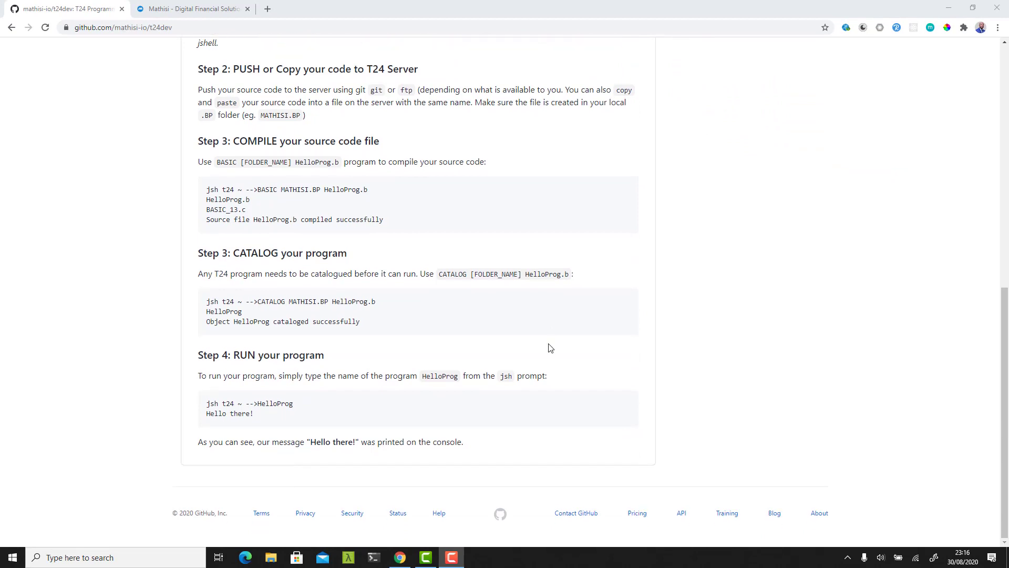
{"action": "scroll", "coordinate": [558, 369], "scroll_direction": "up", "scroll_amount": 5}
{"action": "scroll", "coordinate": [559, 368], "scroll_direction": "up", "scroll_amount": 5}
{"action": "scroll", "coordinate": [558, 369], "scroll_direction": "up", "scroll_amount": 2}
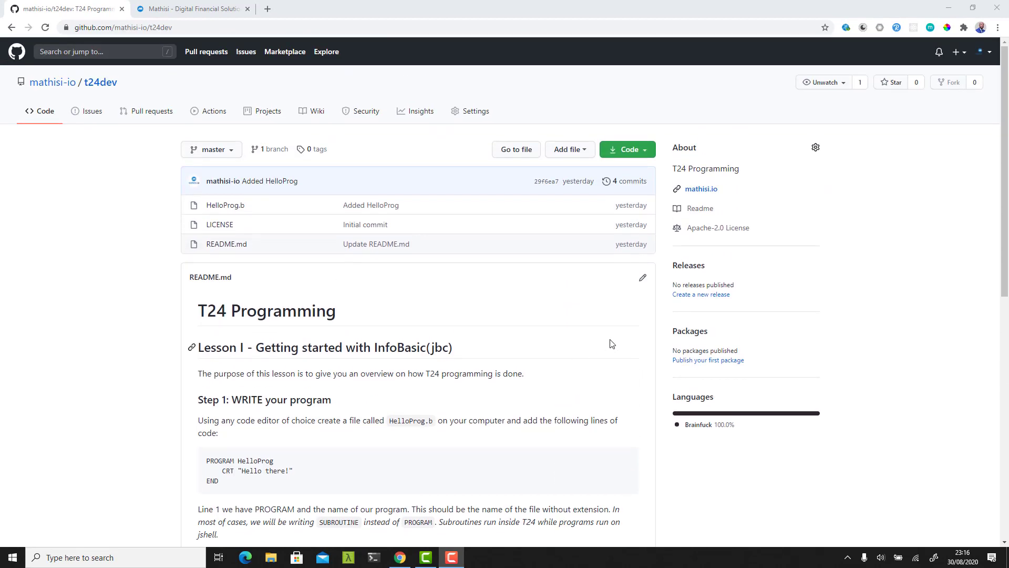
Check the t24dev repository's Code clone options, then switch to the mathisi.io tab.
{"action": "left_click", "coordinate": [643, 149]}
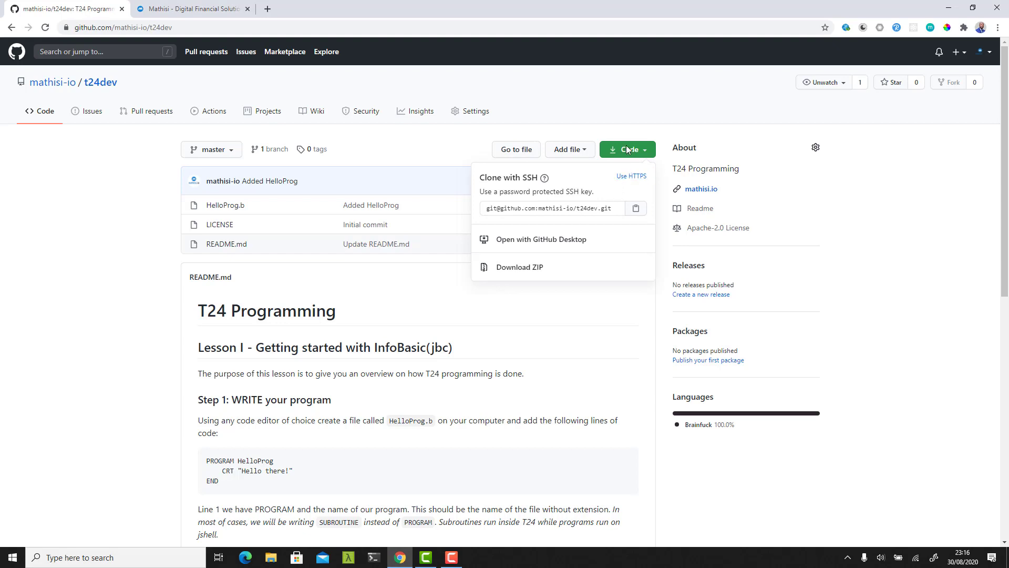
{"action": "left_click", "coordinate": [638, 211]}
{"action": "left_click", "coordinate": [648, 152]}
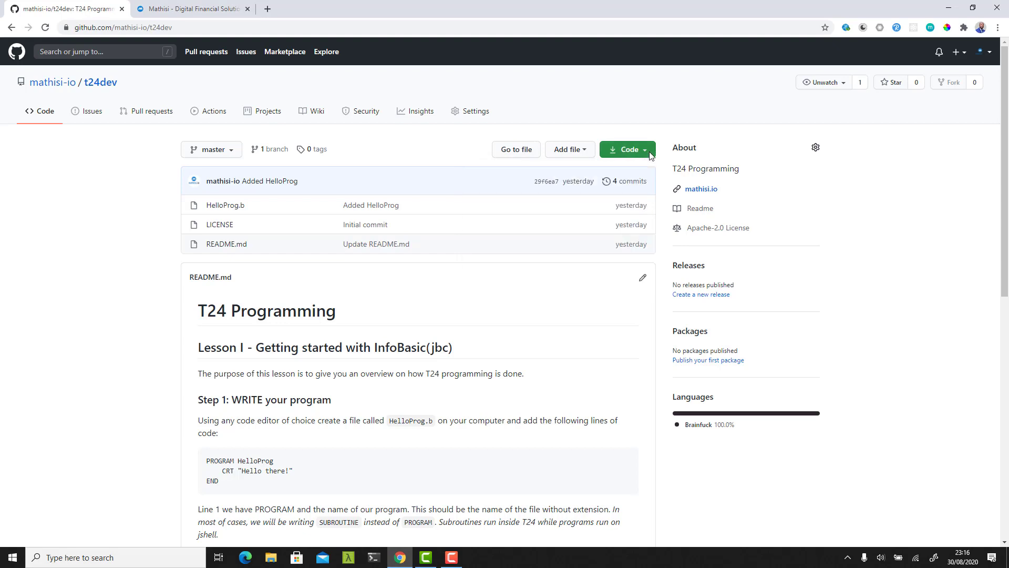
{"action": "left_click", "coordinate": [192, 9]}
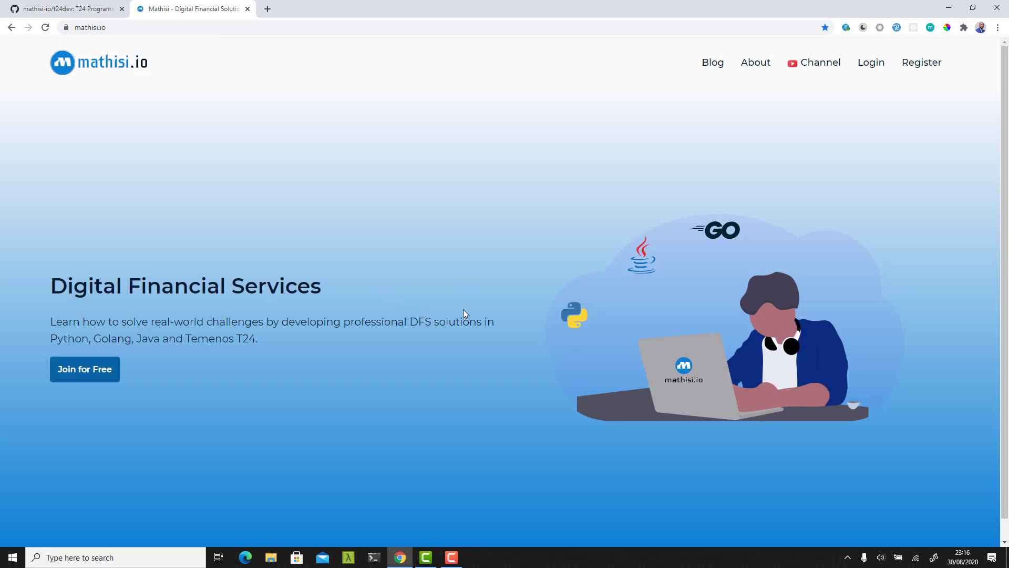